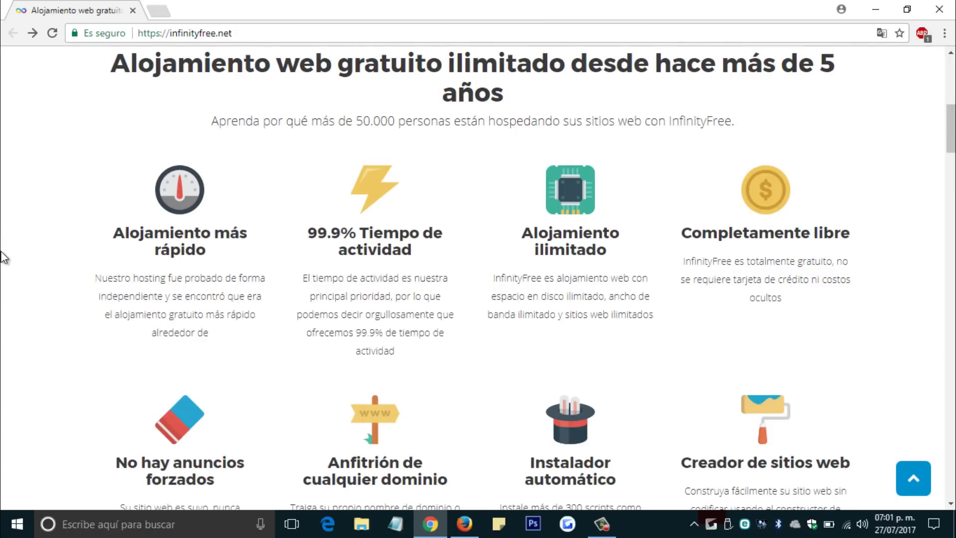
Open the InfinityFree sign-up page and submit the completed registration form for a free account
scroll(5, 264, "down", 2)
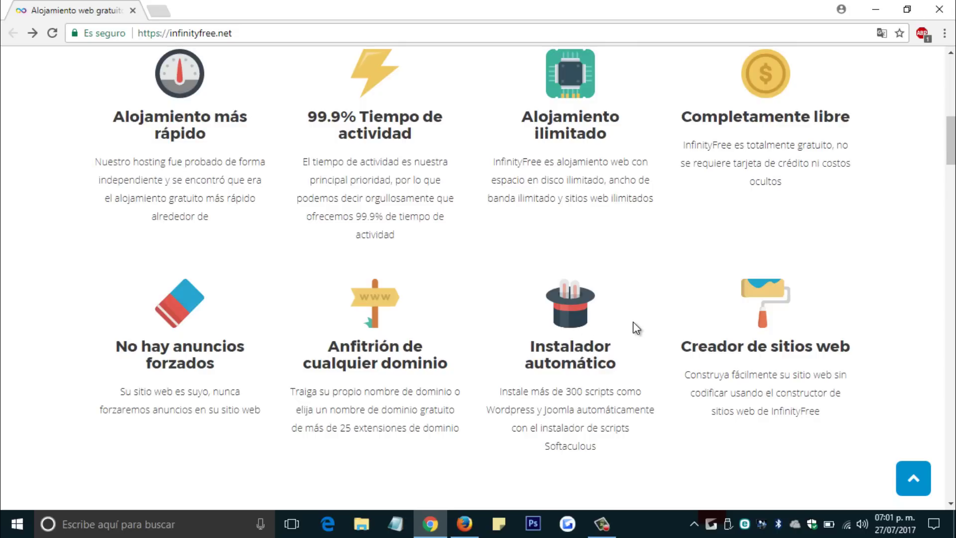
scroll(634, 328, "up", 10)
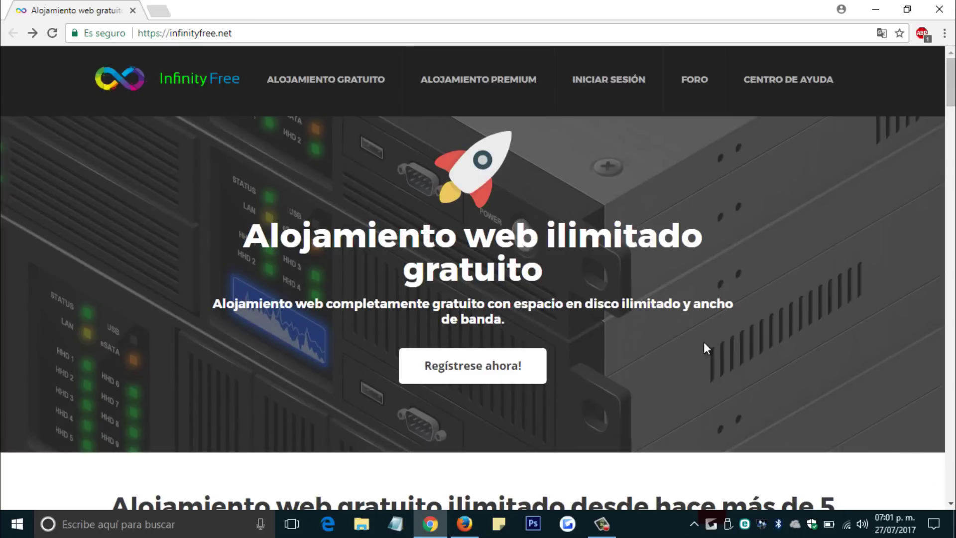
left_click(454, 368)
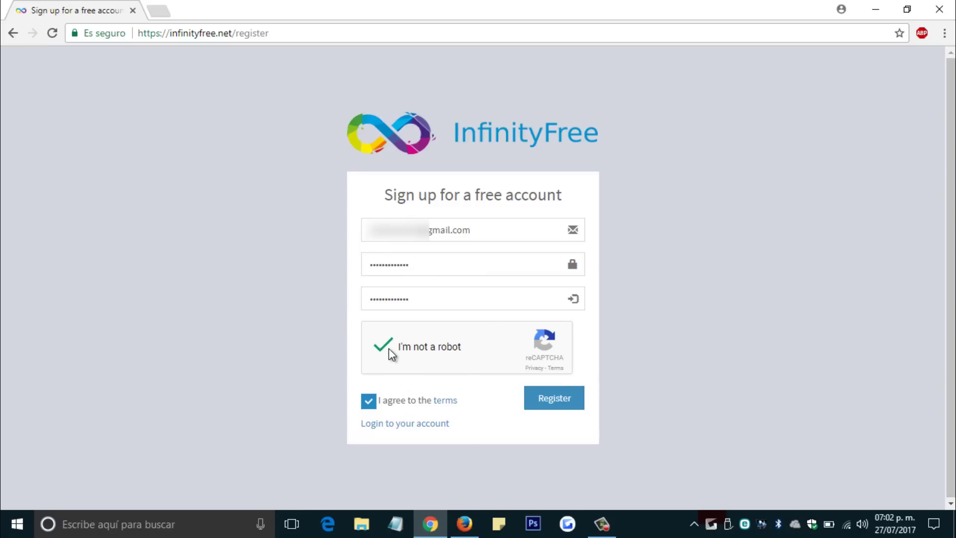
left_click(558, 399)
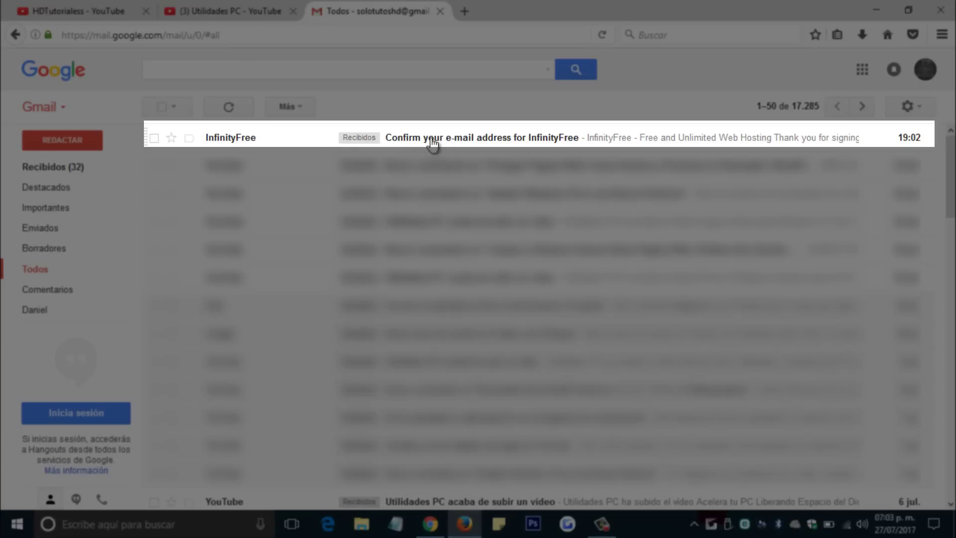
In Gmail, open InfinityFree's confirmation message and use its link in Chrome to confirm the e-mail address
left_click(432, 143)
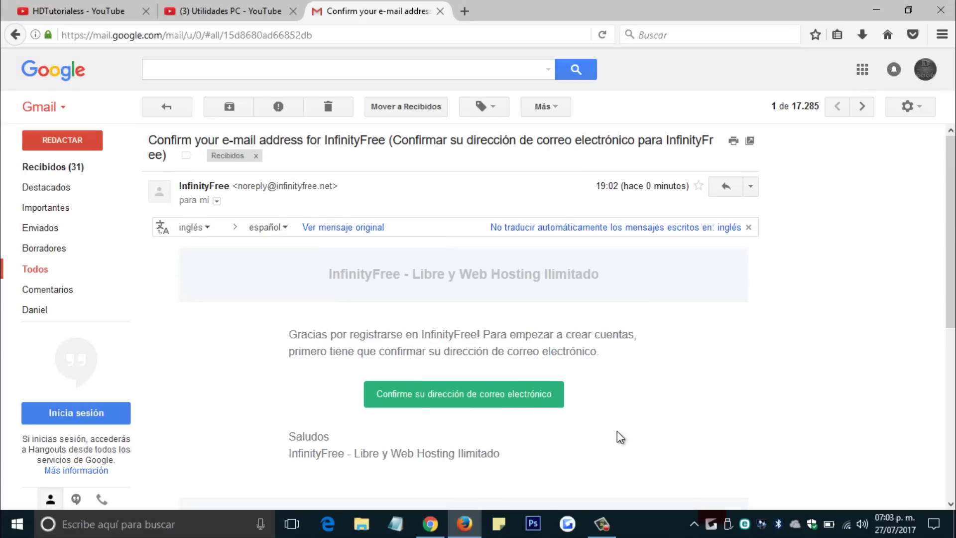
right_click(431, 399)
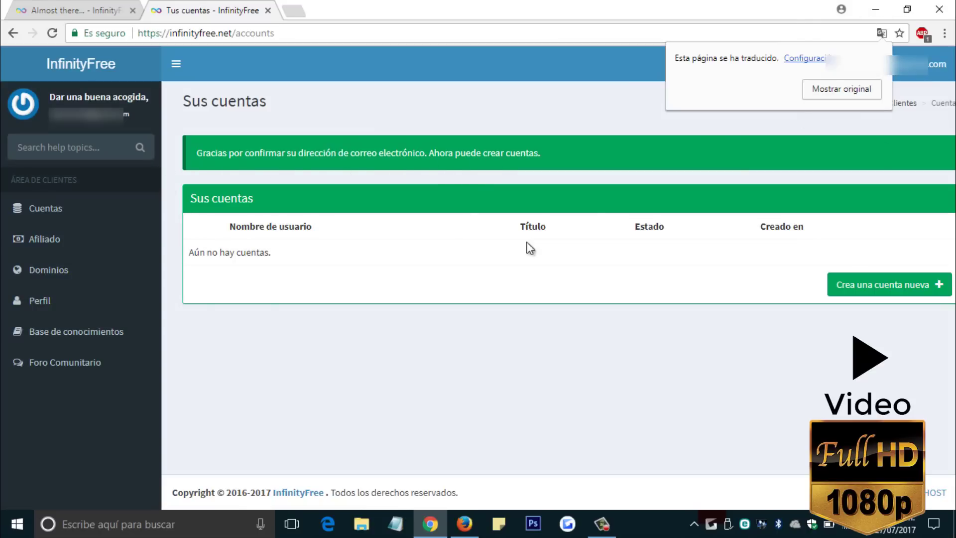
left_click(580, 369)
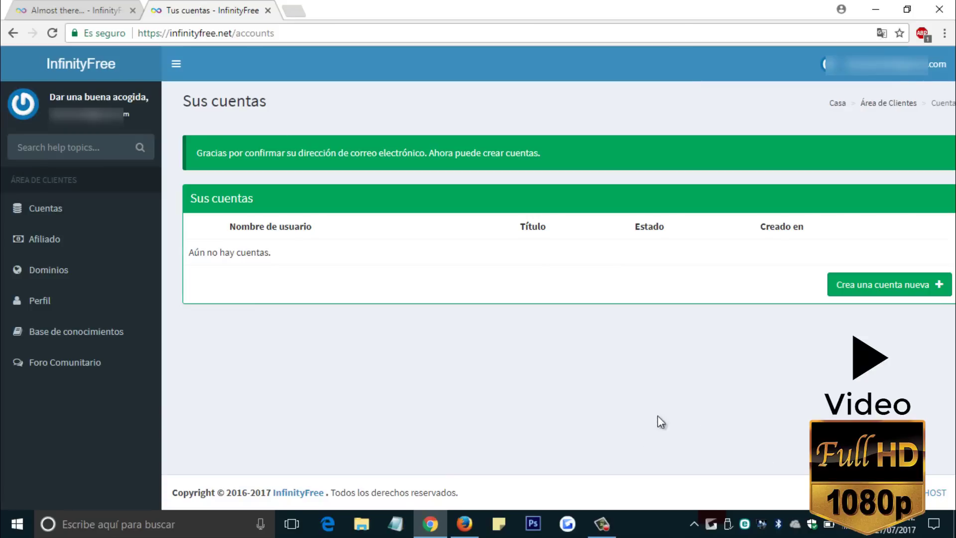
Start creating a new hosting account and choose .epizy.com as the free subdomain extension
left_click(889, 284)
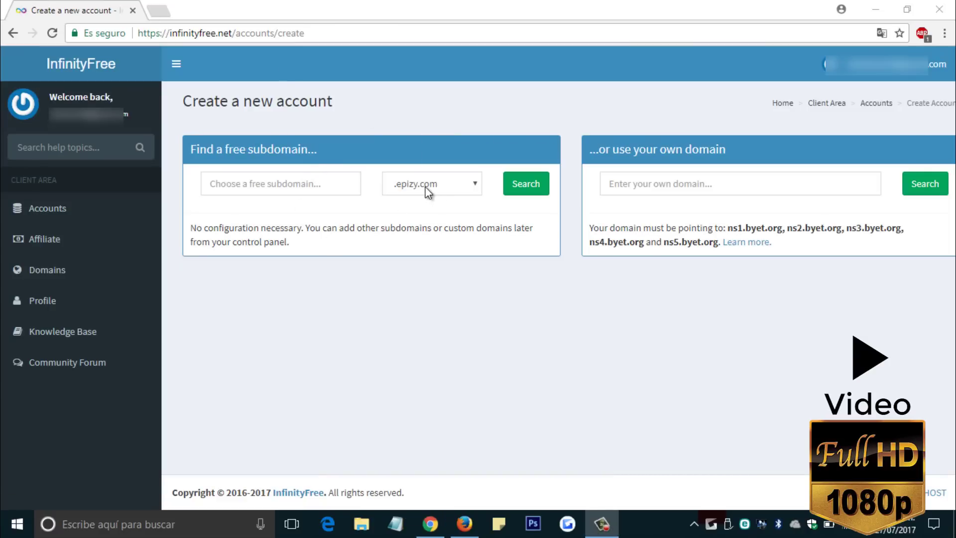
left_click(469, 189)
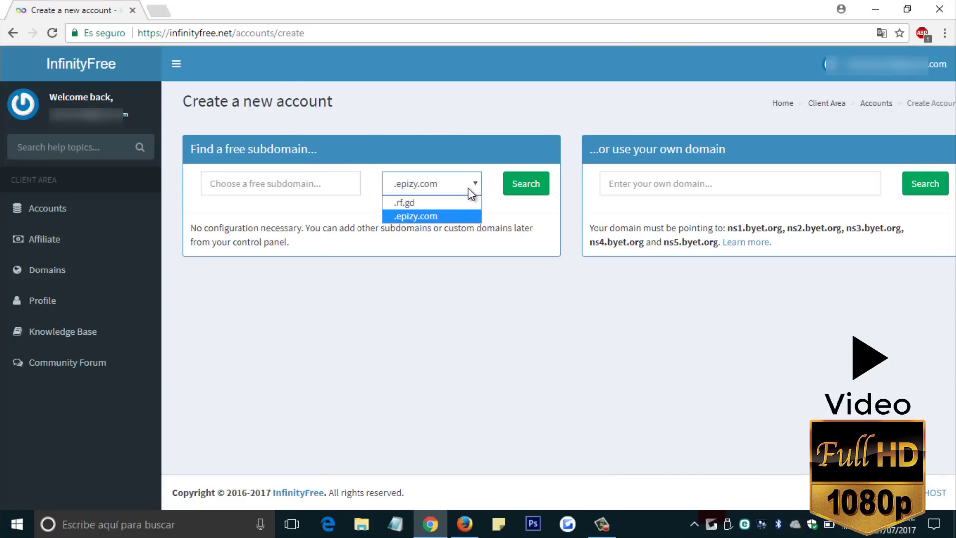
left_click(449, 212)
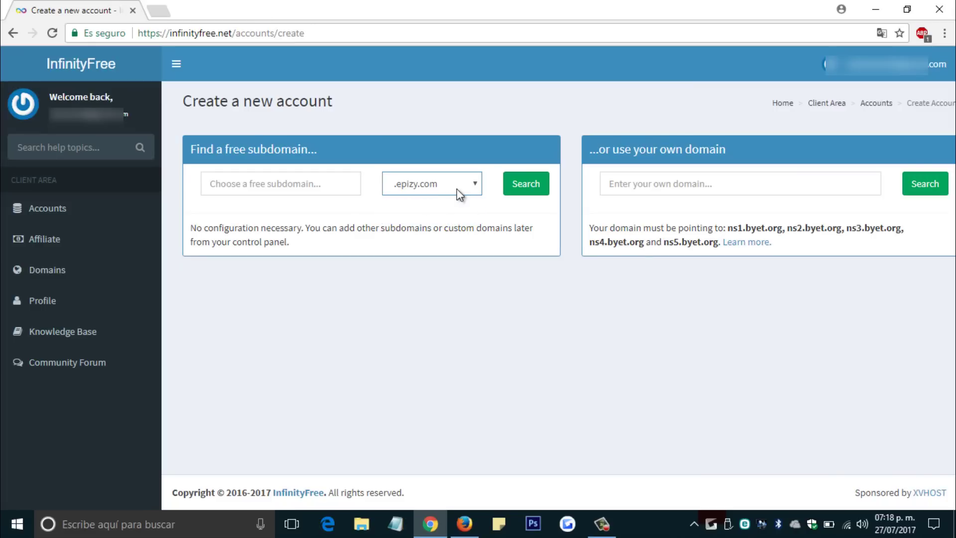
left_click(467, 187)
Check the availability of the free subdomain hdtutorialess, complete the CAPTCHA and create the hosting account
left_click(339, 185)
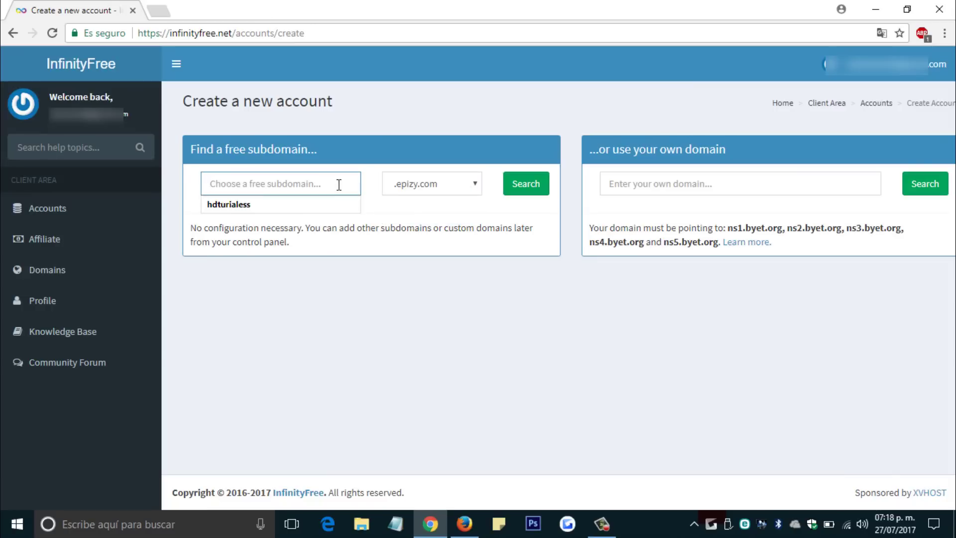
left_click(322, 249)
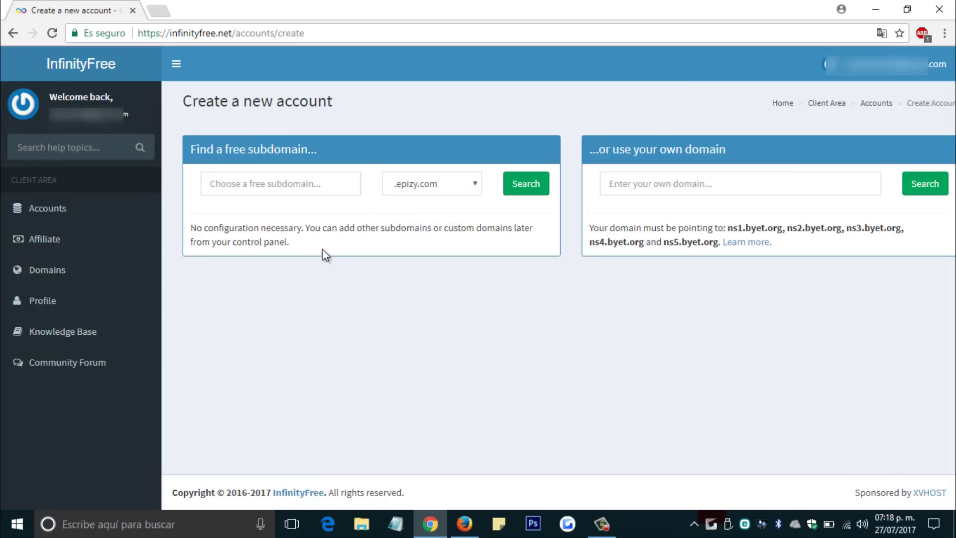
left_click(297, 183)
left_click(207, 199)
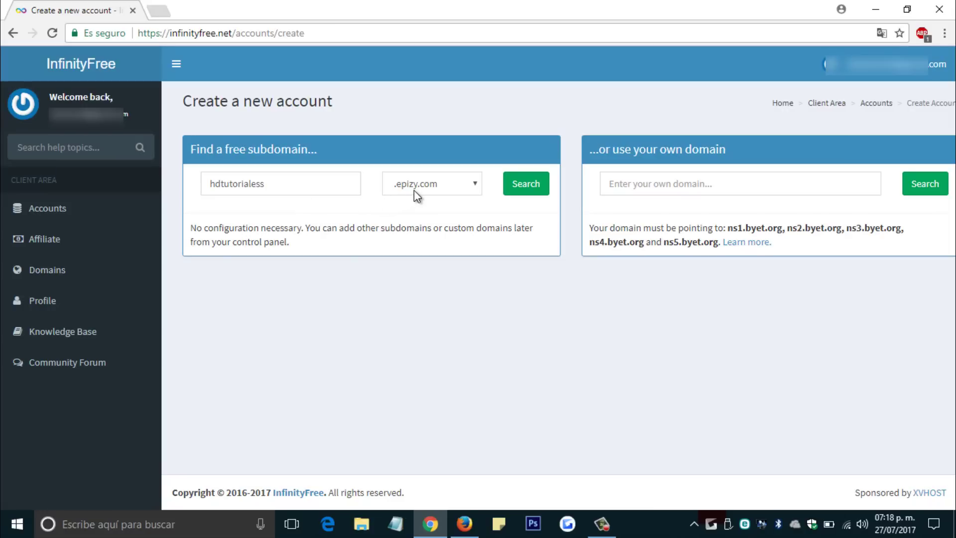
left_click(525, 190)
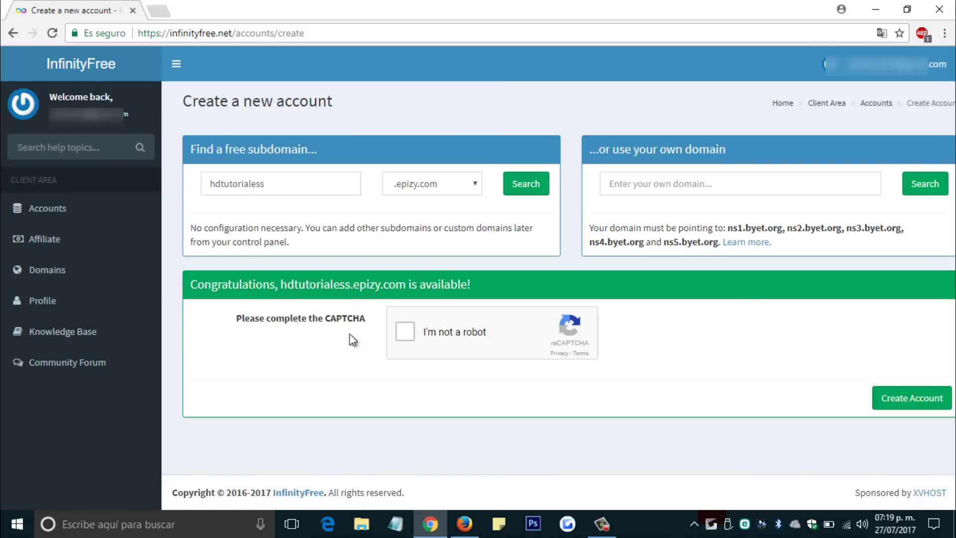
left_click(405, 329)
left_click(912, 398)
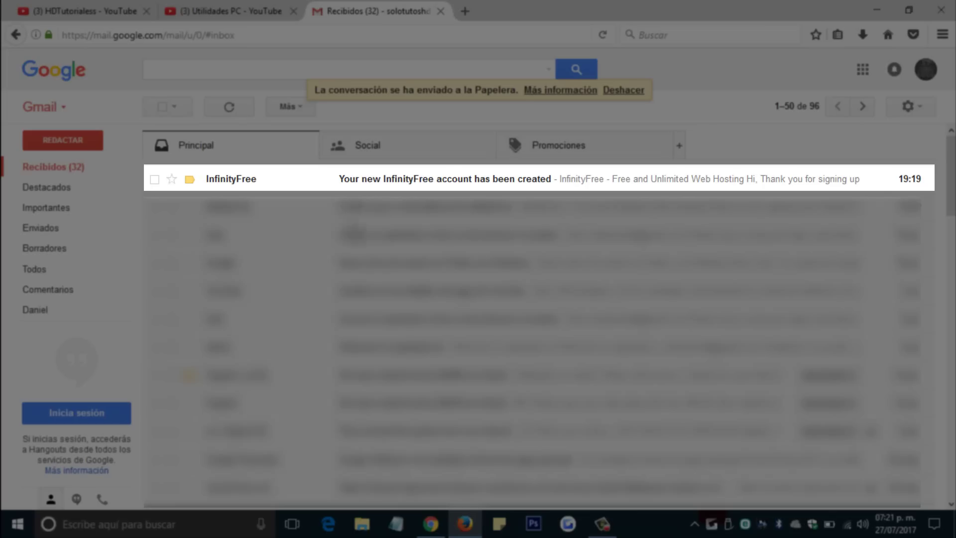
In Gmail, open the message about the new InfinityFree account and read its control panel access details
left_click(441, 178)
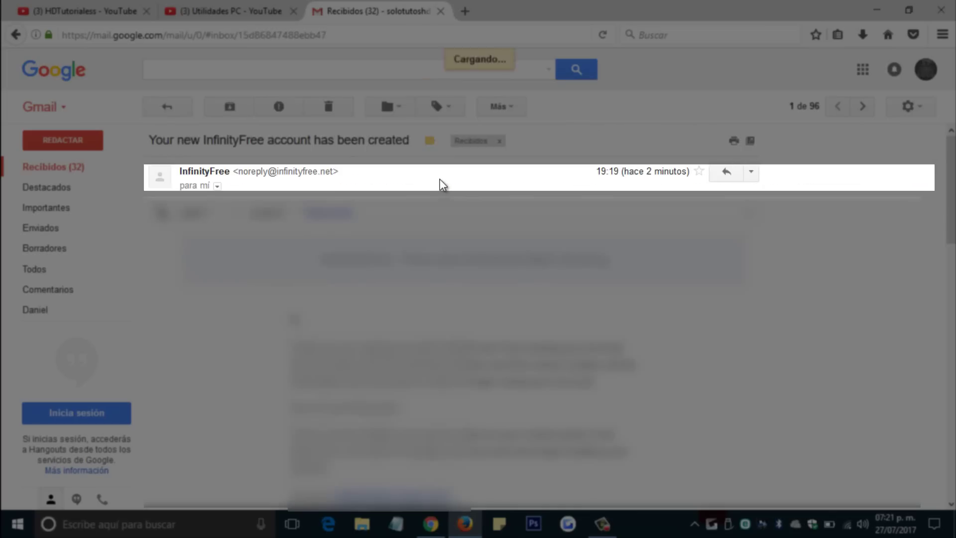
scroll(561, 352, "down", 2)
scroll(658, 353, "down", 2)
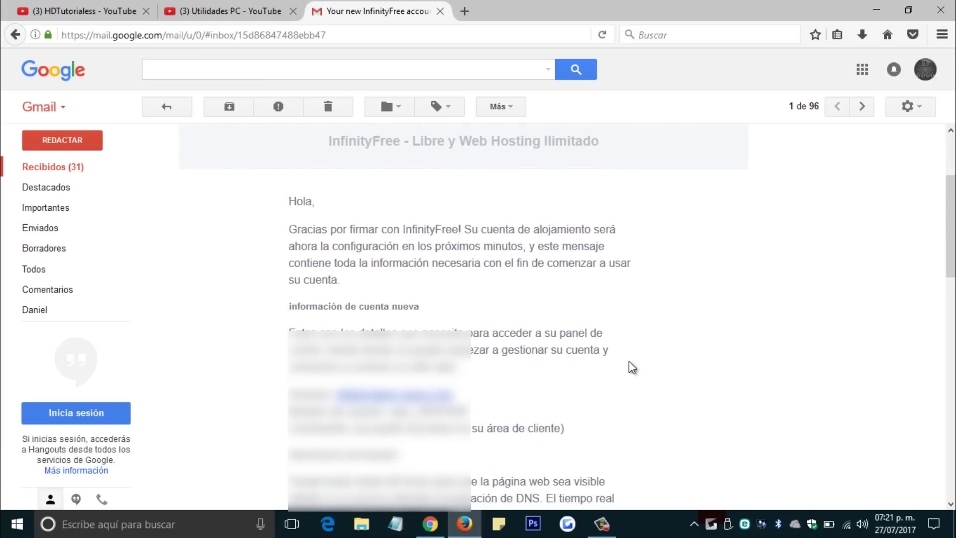
scroll(629, 367, "down", 1)
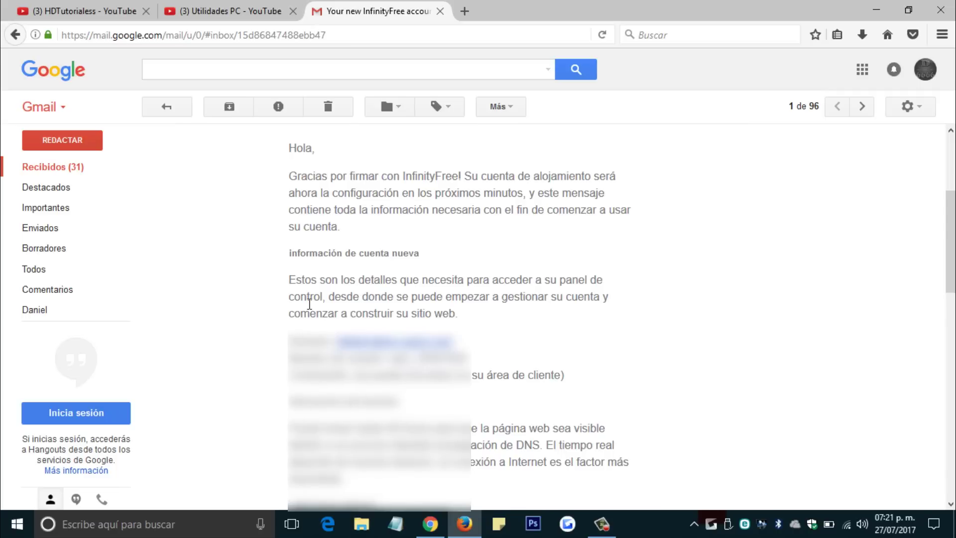
Back in Chrome, open the management page of the hdtutorialess.epizy.com account and log in to its control panel
left_click(430, 524)
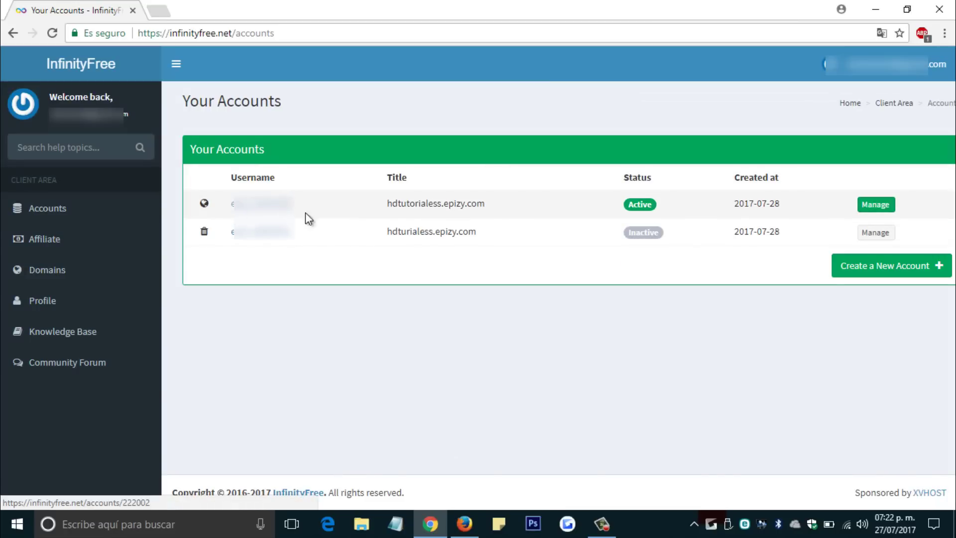
left_click_drag(387, 205, 499, 203)
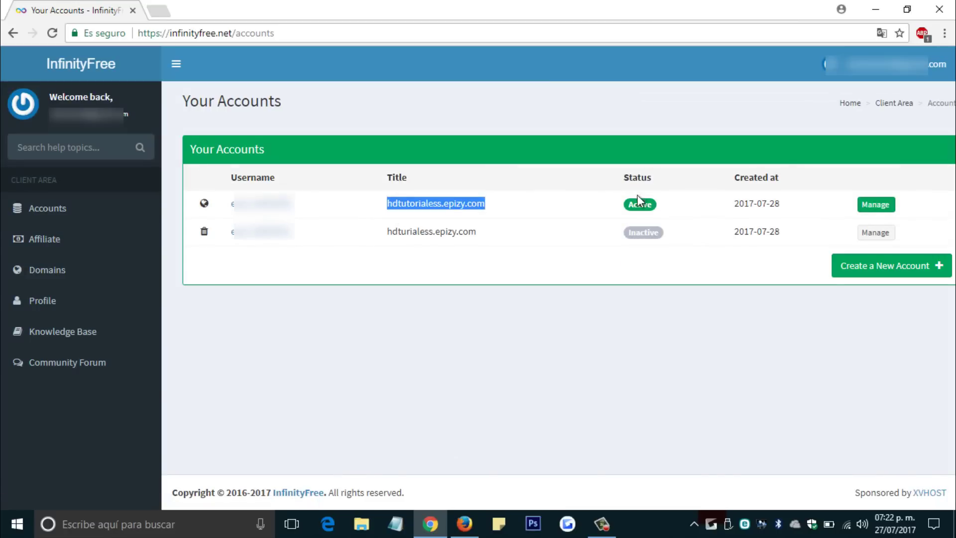
left_click(745, 206)
left_click(875, 205)
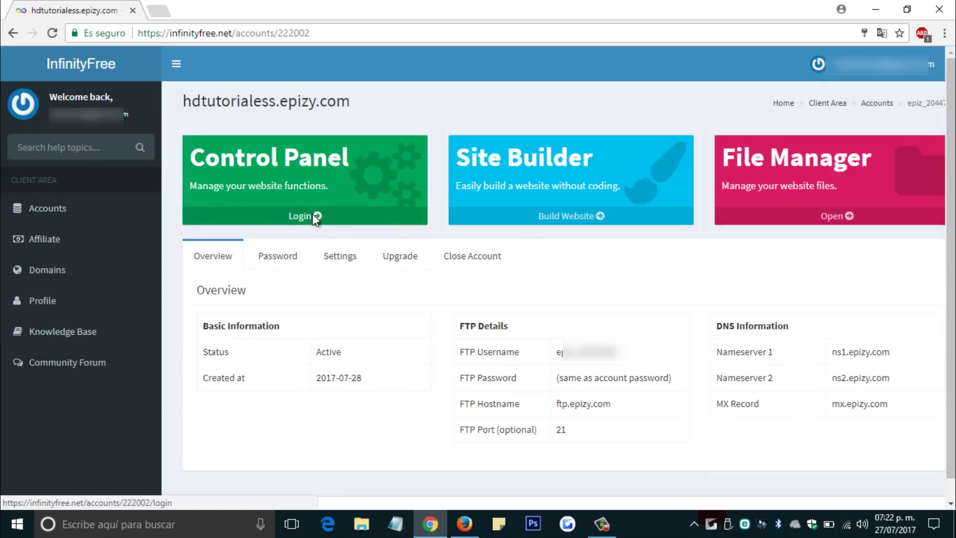
left_click(315, 216)
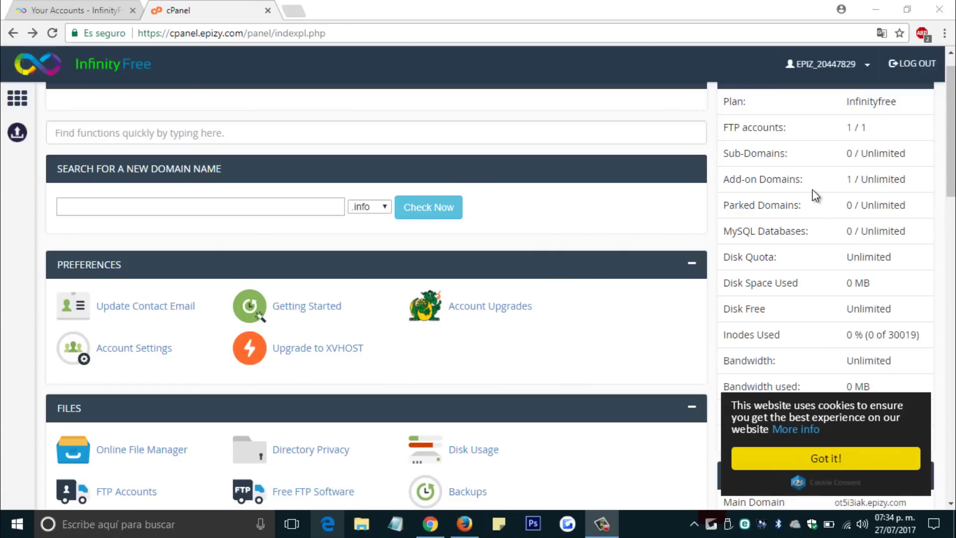
Look through the control panel and open Softaculous Apps Installer from the software section
scroll(812, 189, "up", 1)
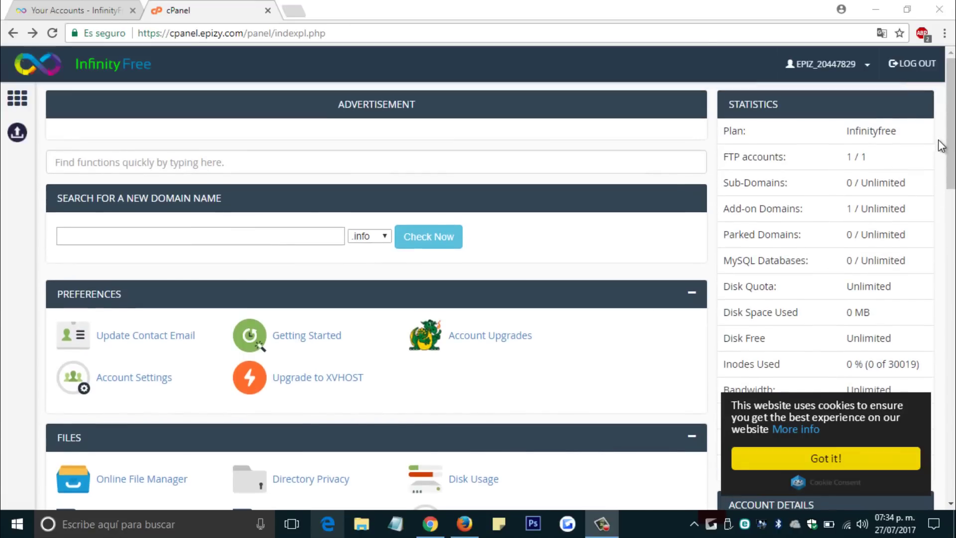
scroll(817, 135, "down", 1)
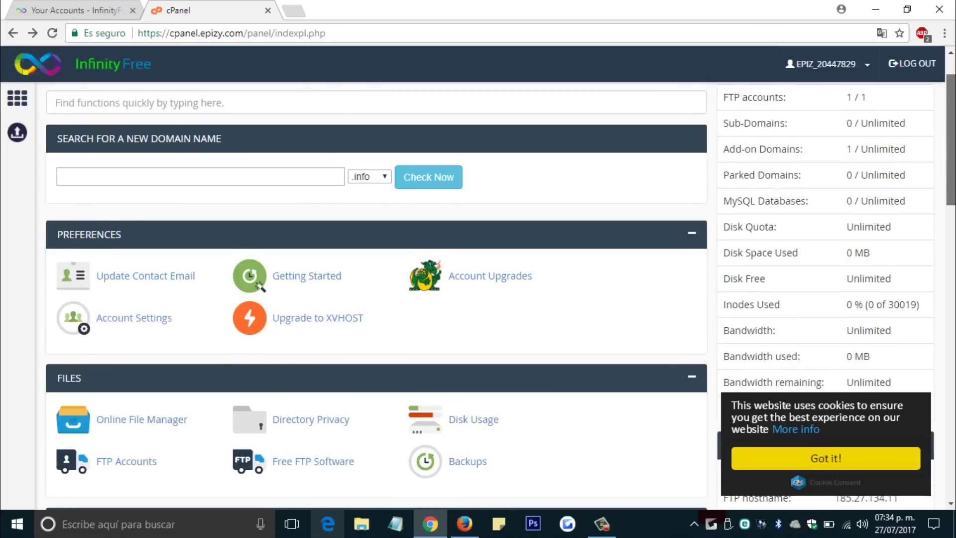
scroll(836, 304, "down", 1)
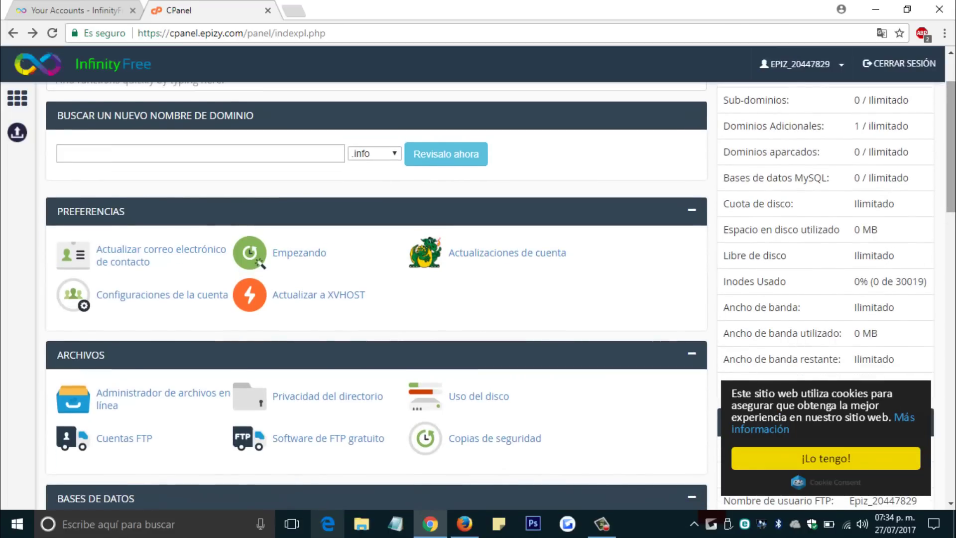
left_click_drag(952, 147, 951, 377)
scroll(3, 342, "down", 1)
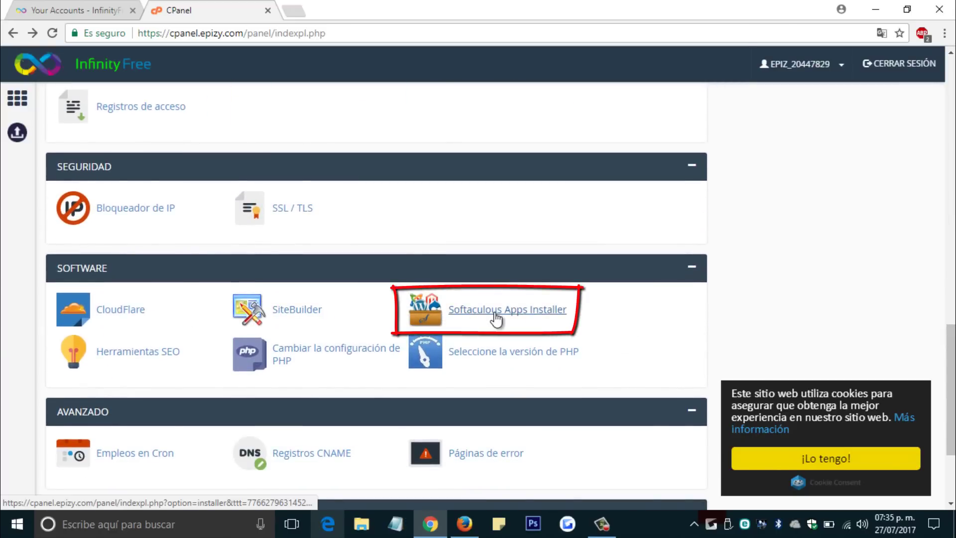
left_click(510, 320)
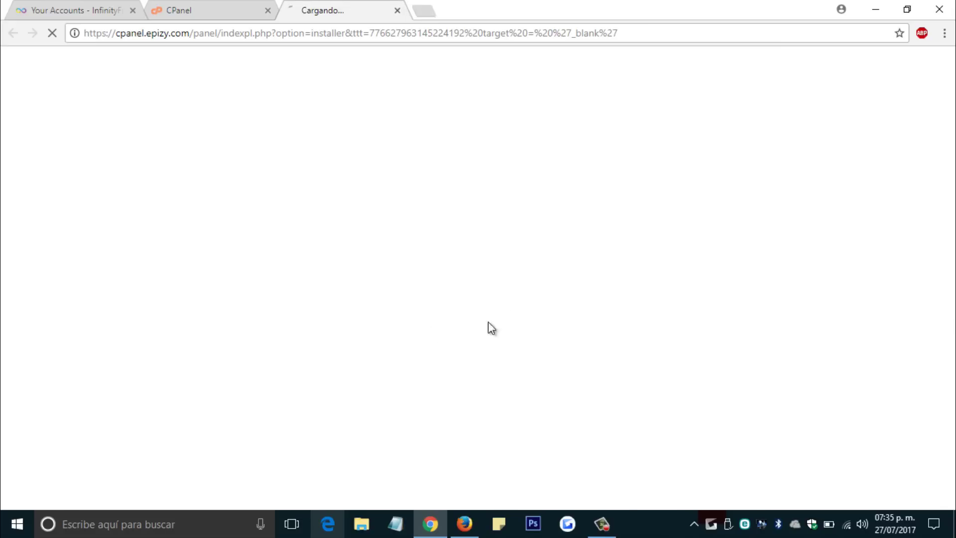
Open the WordPress installation form from the top scripts and look through its settings, plugins and themes
scroll(234, 273, "down", 1)
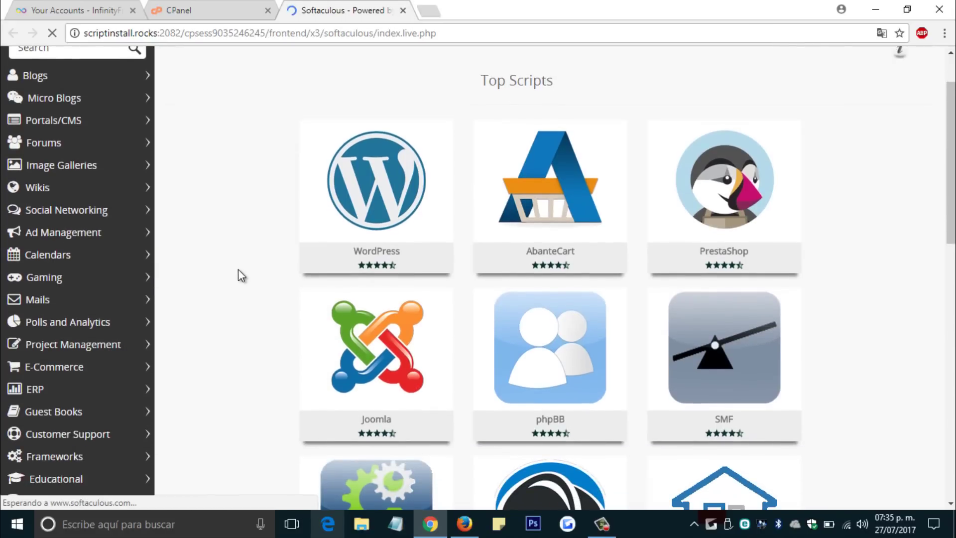
mouse_move(368, 194)
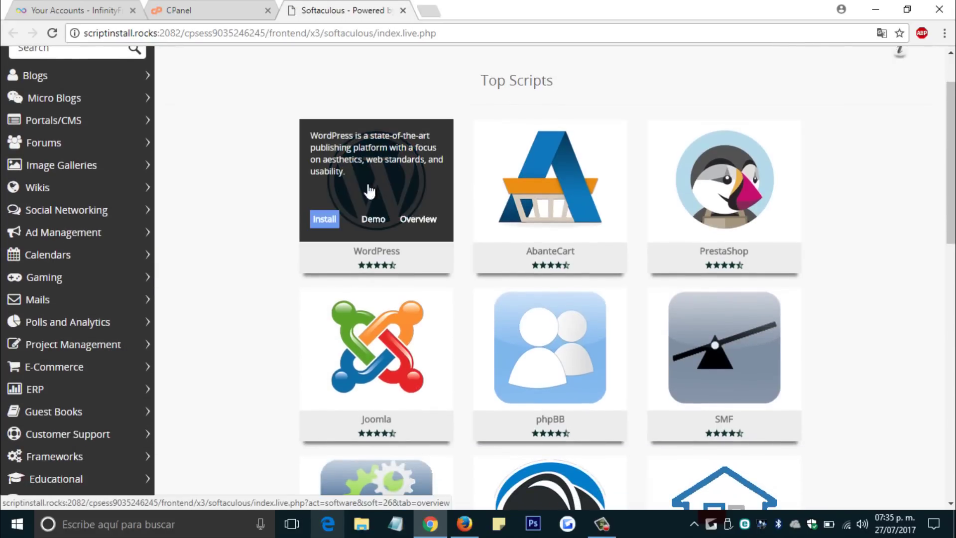
left_click(325, 220)
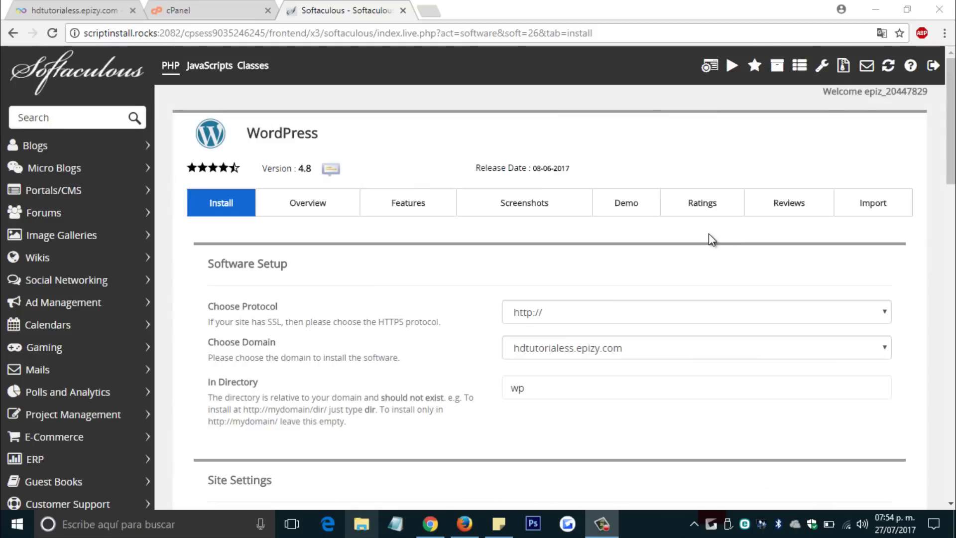
scroll(709, 233, "down", 10)
scroll(709, 239, "down", 9)
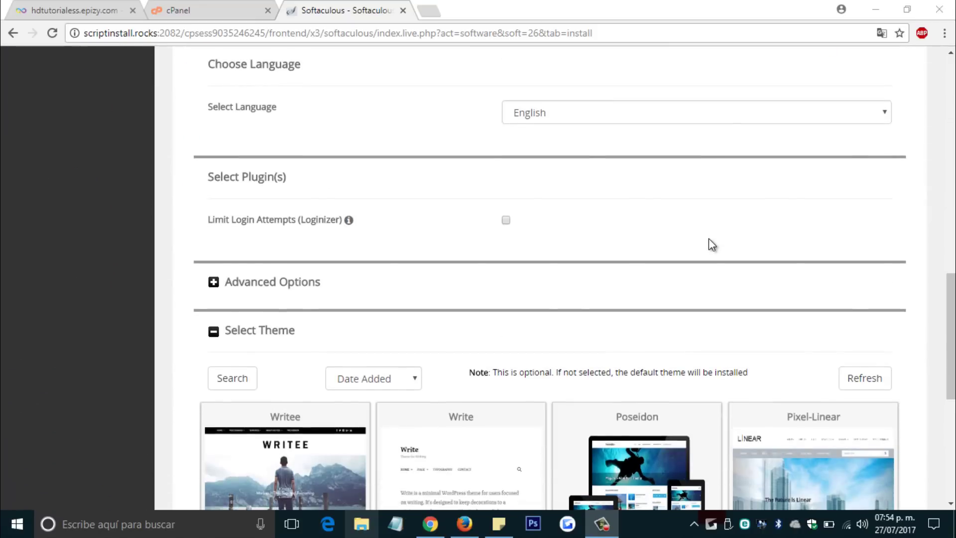
scroll(709, 239, "up", 3)
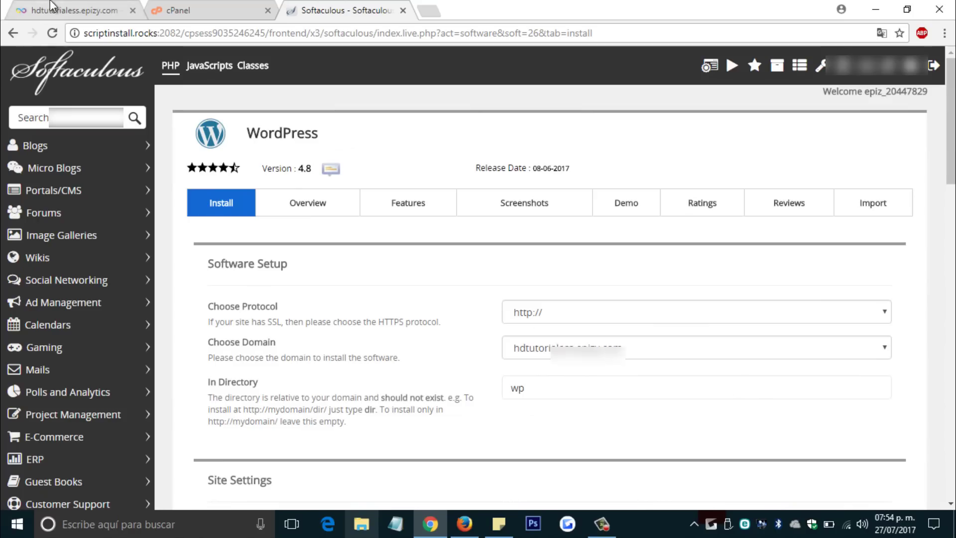
Return to the InfinityFree accounts list and open the hdtutorialess.epizy.com website in a separate tab
left_click(52, 6)
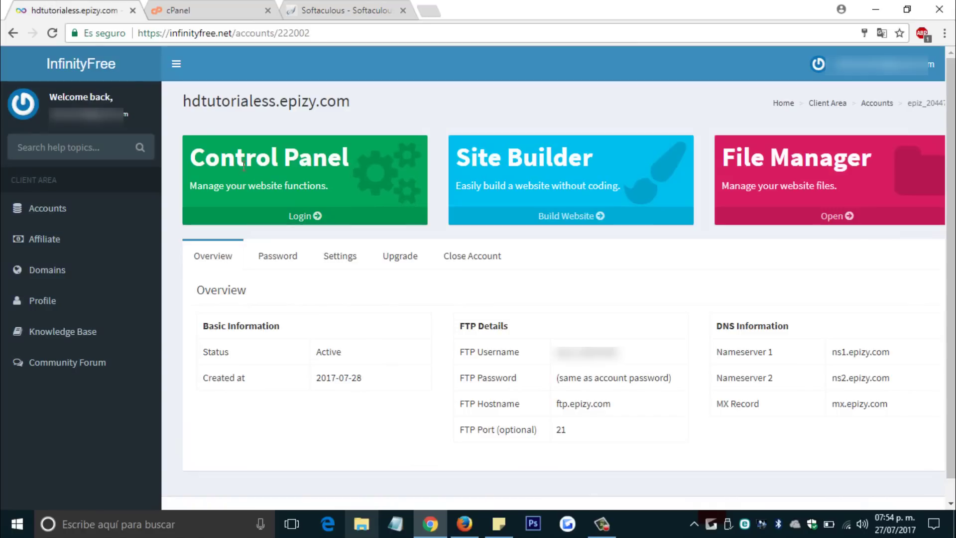
left_click(55, 209)
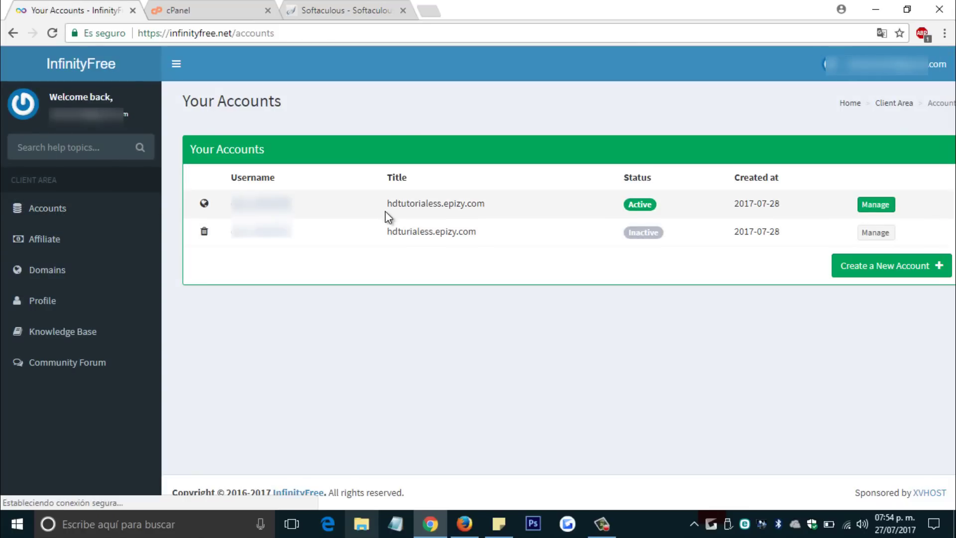
left_click_drag(386, 203, 489, 203)
right_click(467, 203)
left_click(489, 229)
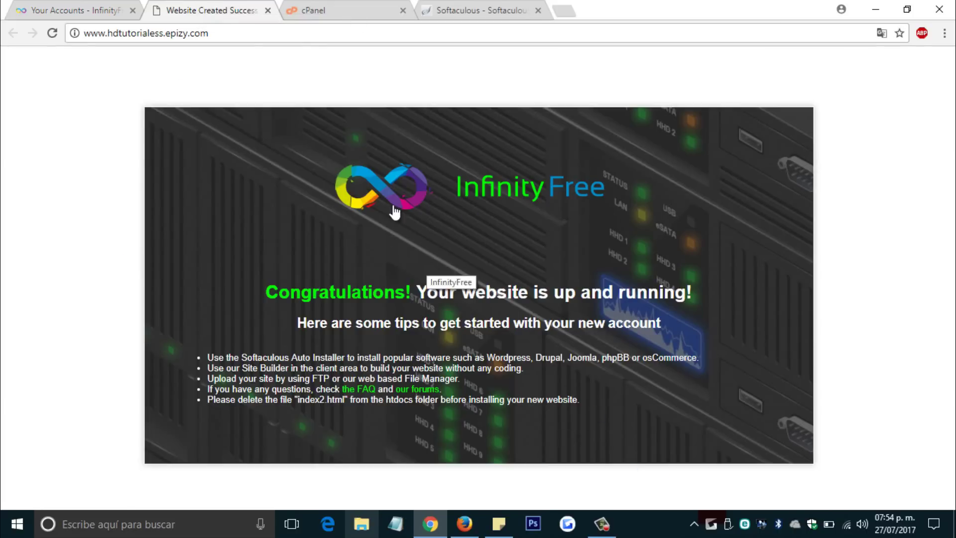
key("ctrl+Tab")
key("Tab")
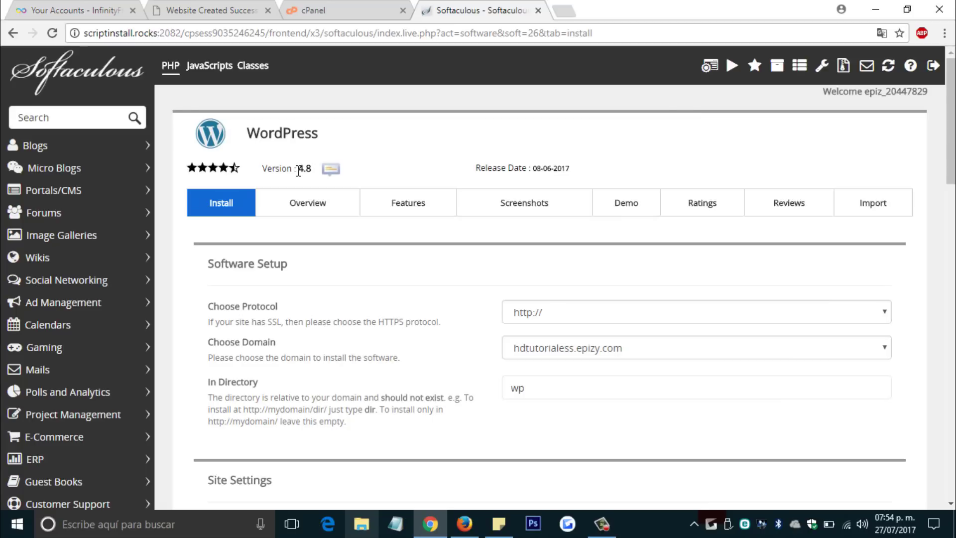
scroll(333, 168, "down", 2)
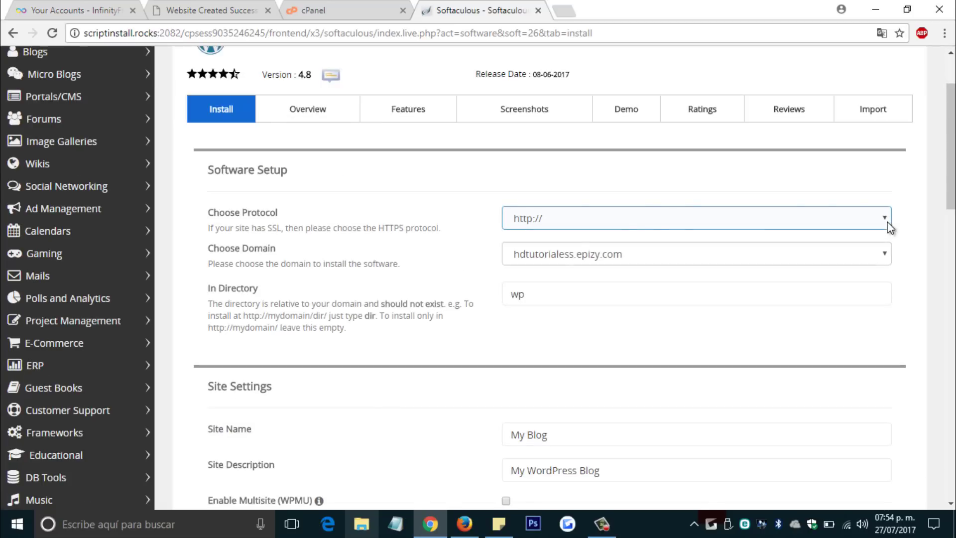
left_click(888, 227)
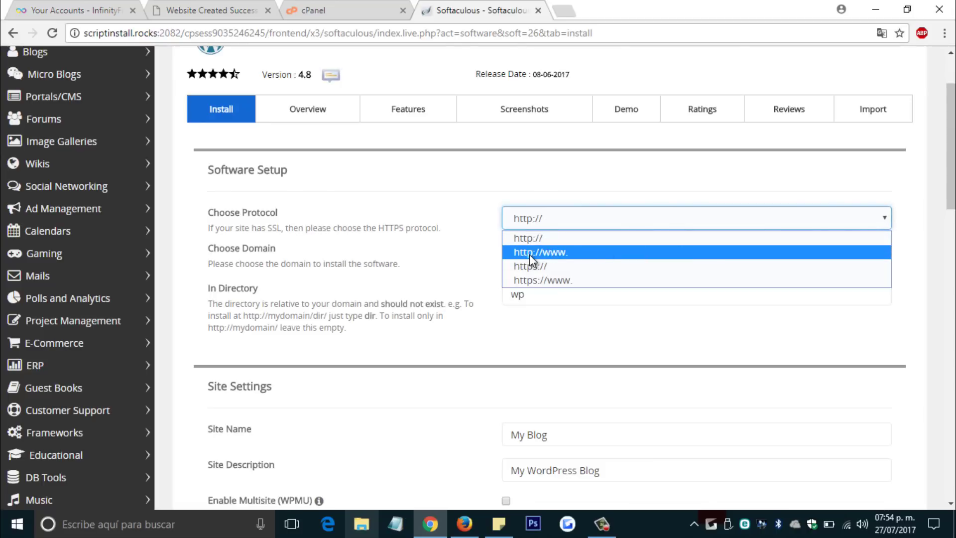
left_click(562, 253)
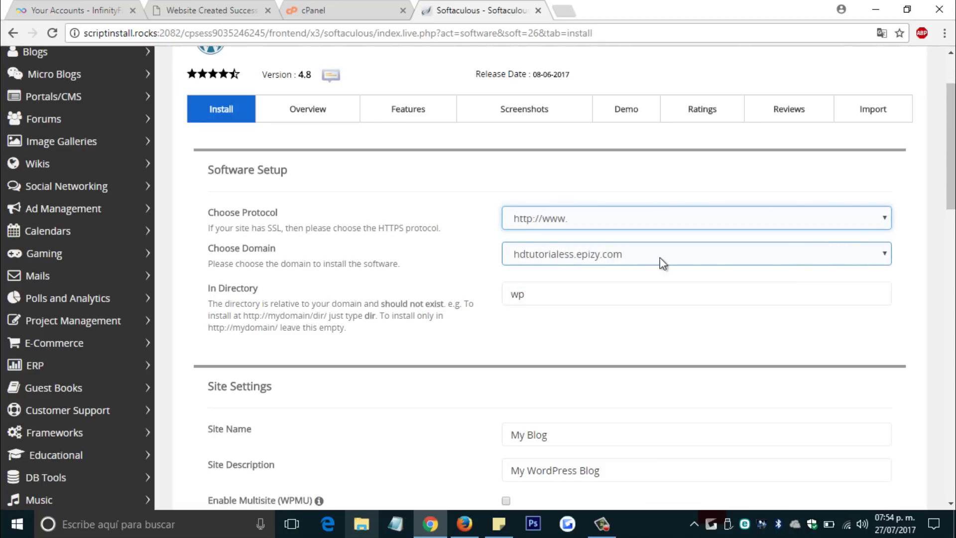
scroll(663, 263, "down", 1)
left_click_drag(533, 243, 442, 239)
key("BackSpace")
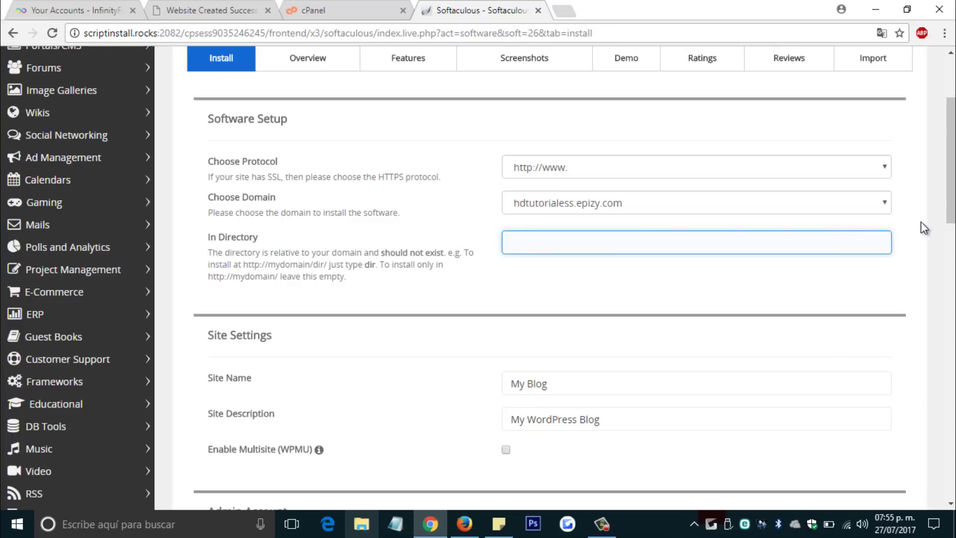
Set the site name to HDTtutorialess and the site description to Tutoriales HD
scroll(773, 337, "down", 2)
left_click(545, 325)
key("shift+Tab")
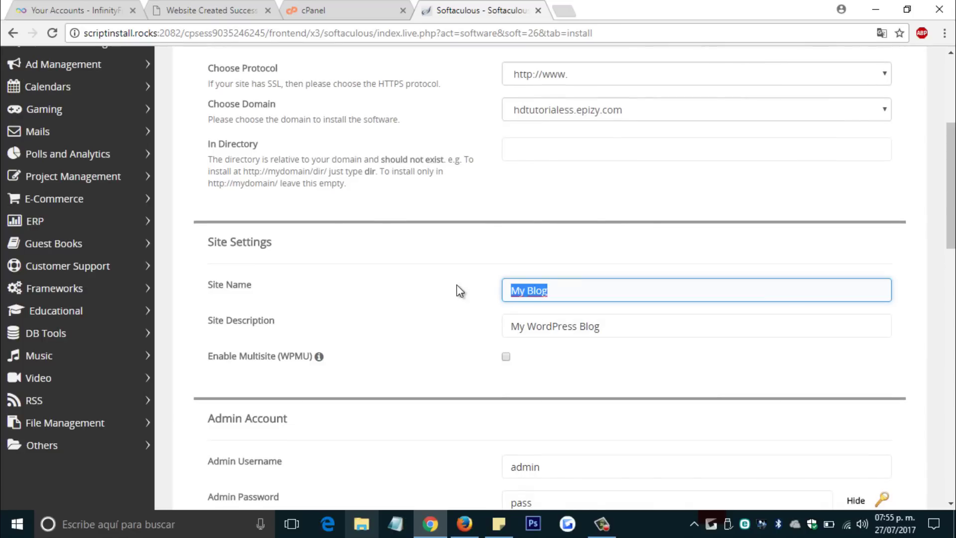
key("Down")
key("Return")
key("Tab")
key("BackSpace")
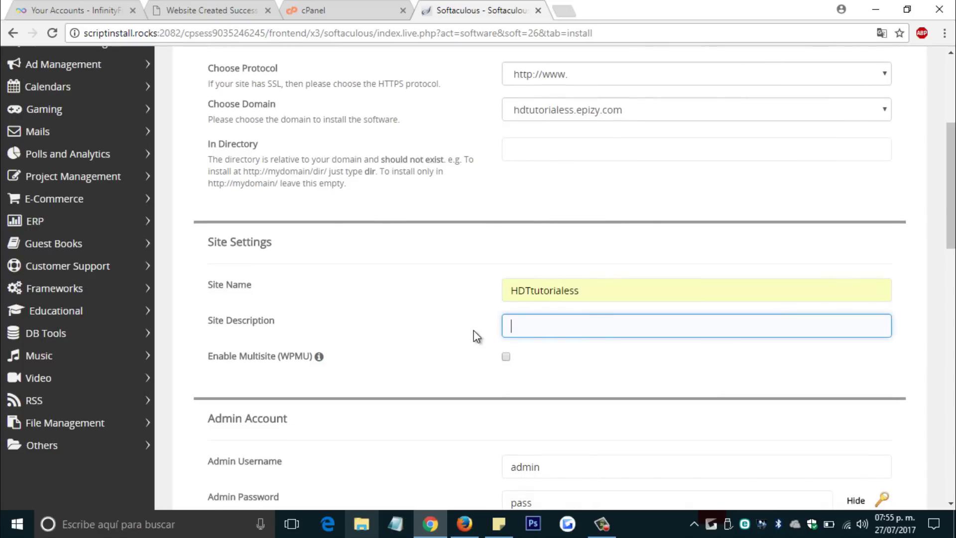
key("Down")
key("Return")
Hide the admin password's characters and enter the administrator's username and password
scroll(601, 253, "down", 4)
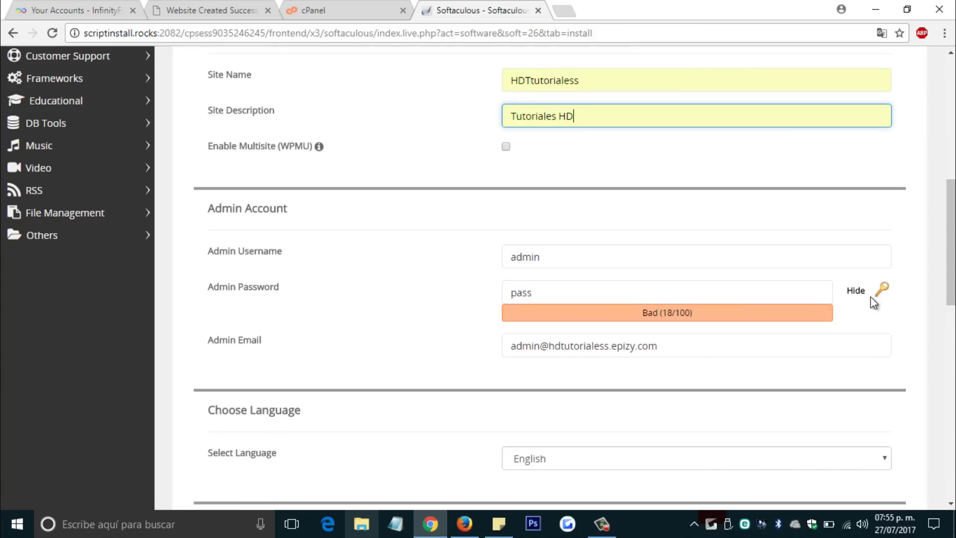
left_click(856, 291)
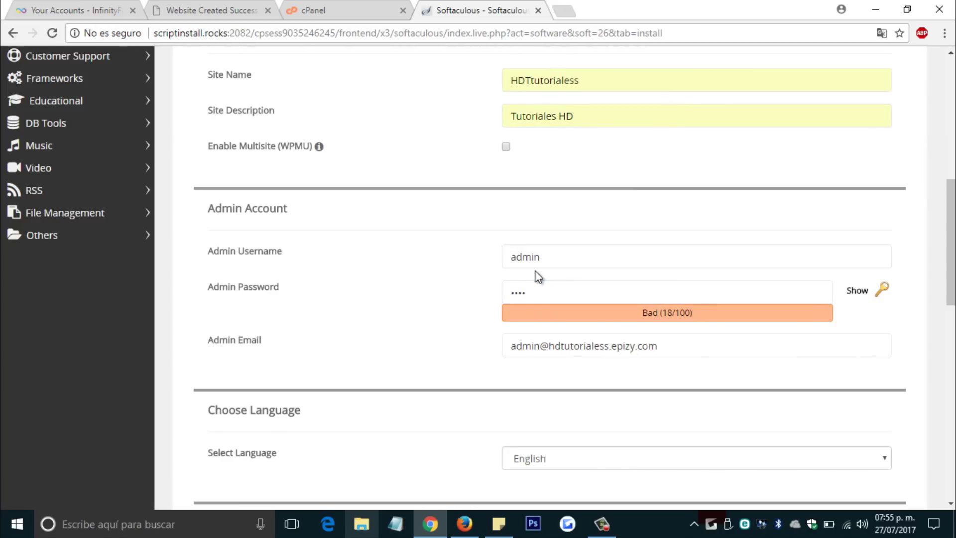
left_click(538, 256)
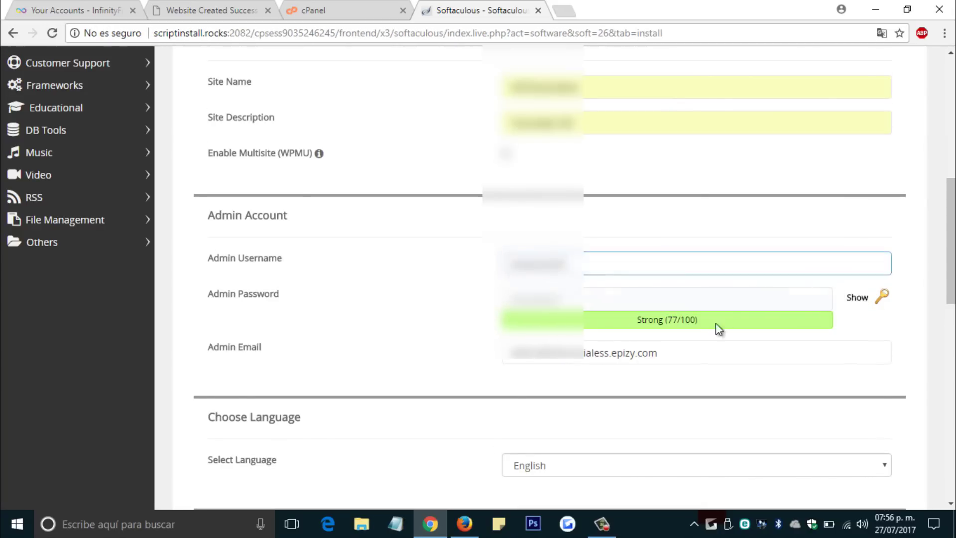
Set the site language to Spanish and include the Limit Login Attempts (Loginizer) plugin
scroll(853, 296, "down", 3)
left_click(853, 294)
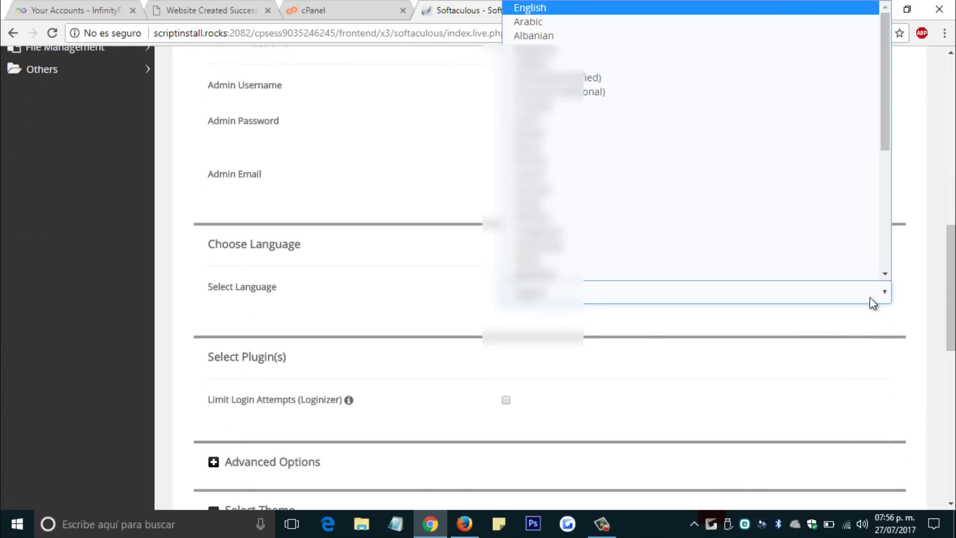
scroll(668, 135, "down", 3)
key("Return")
scroll(511, 263, "down", 3)
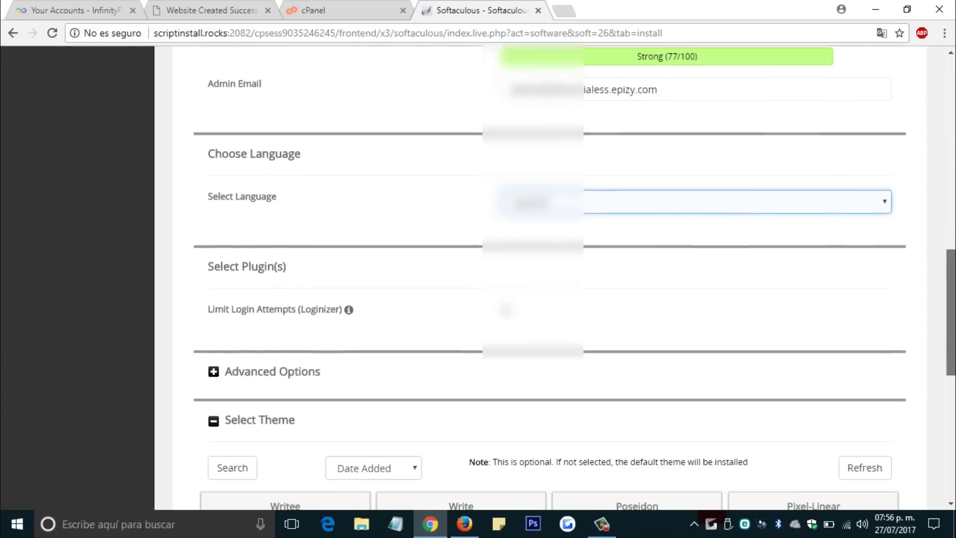
left_click(506, 251)
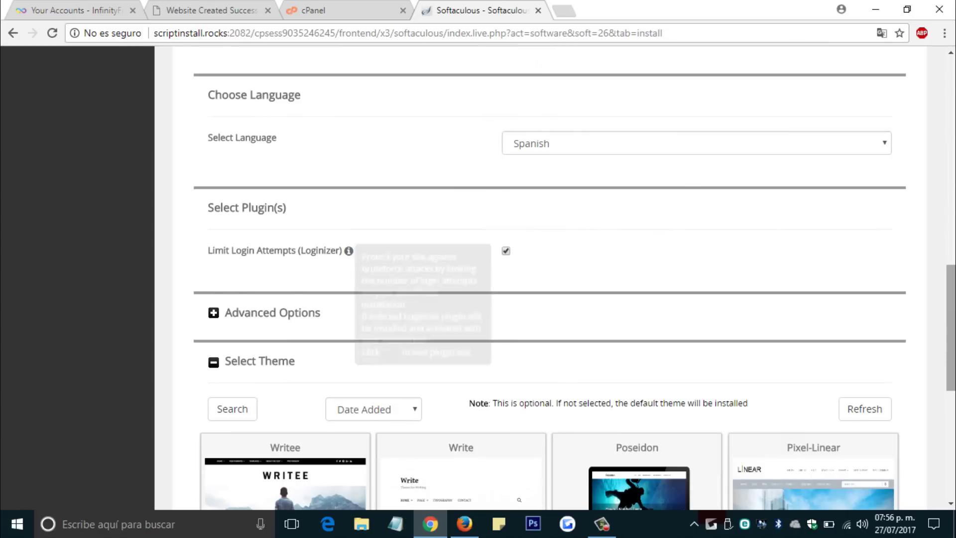
Browse the themes, choose WEN Business and install WordPress
scroll(349, 249, "down", 5)
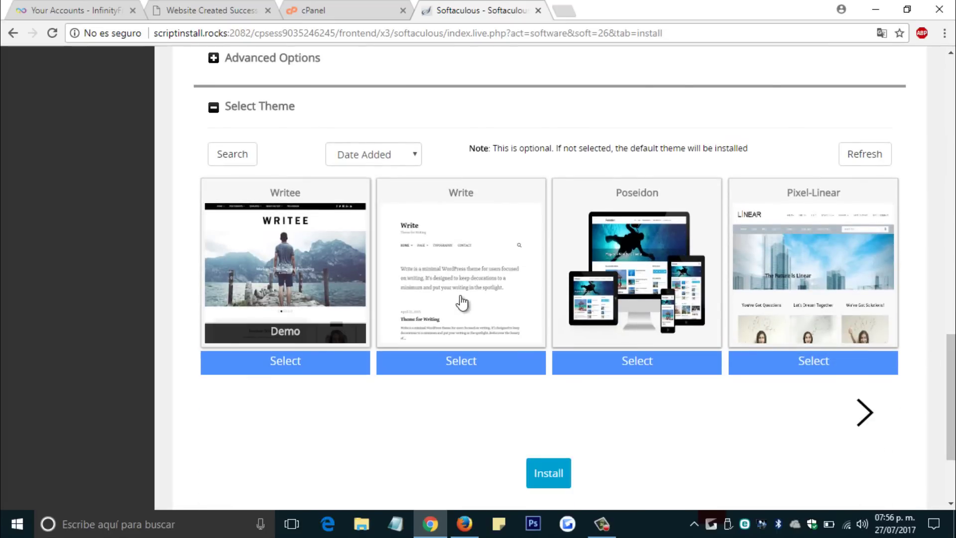
left_click(862, 421)
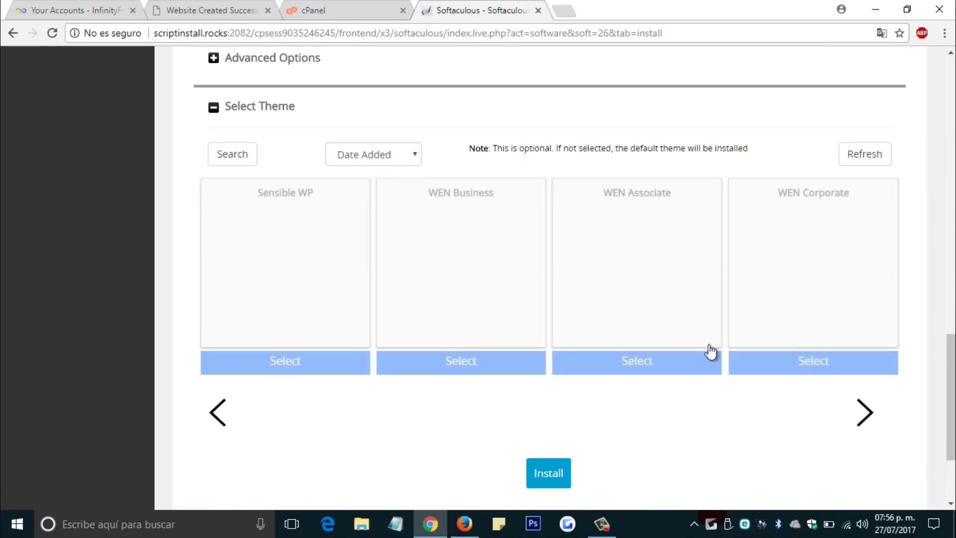
scroll(548, 344, "down", 3)
left_click(547, 341)
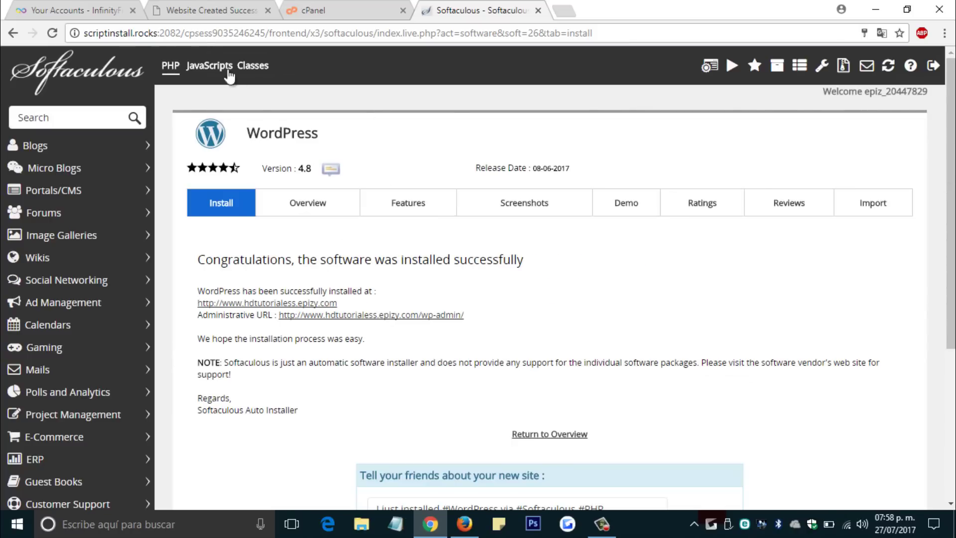
Return to the hdtutorialess.epizy.com website, reload it and look over the WordPress home page
left_click(196, 12)
left_click(65, 199)
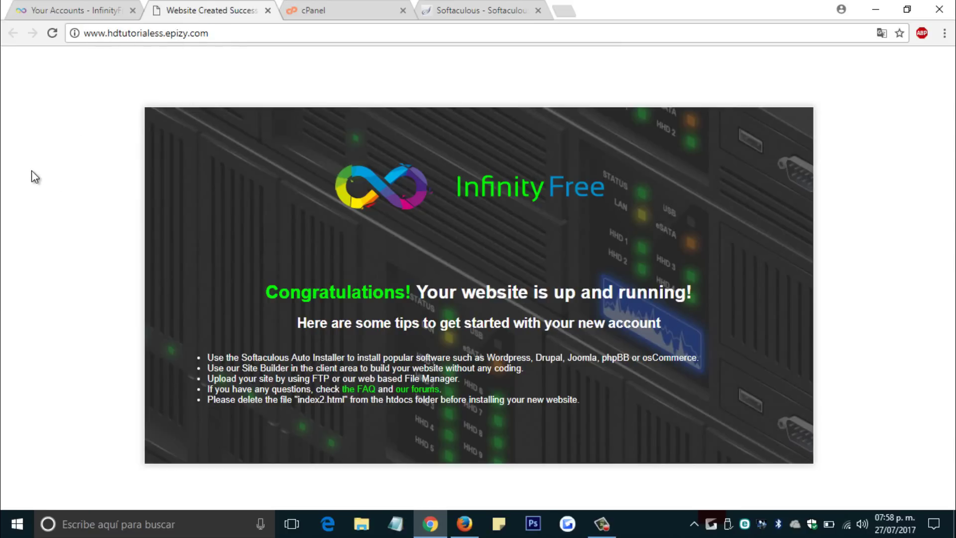
key("ctrl+r")
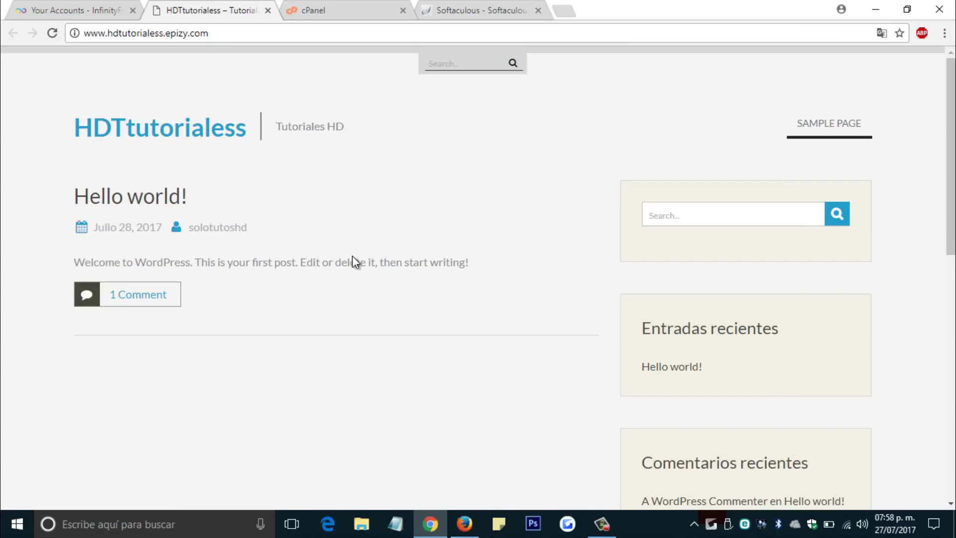
scroll(421, 263, "down", 1)
scroll(408, 150, "up", 1)
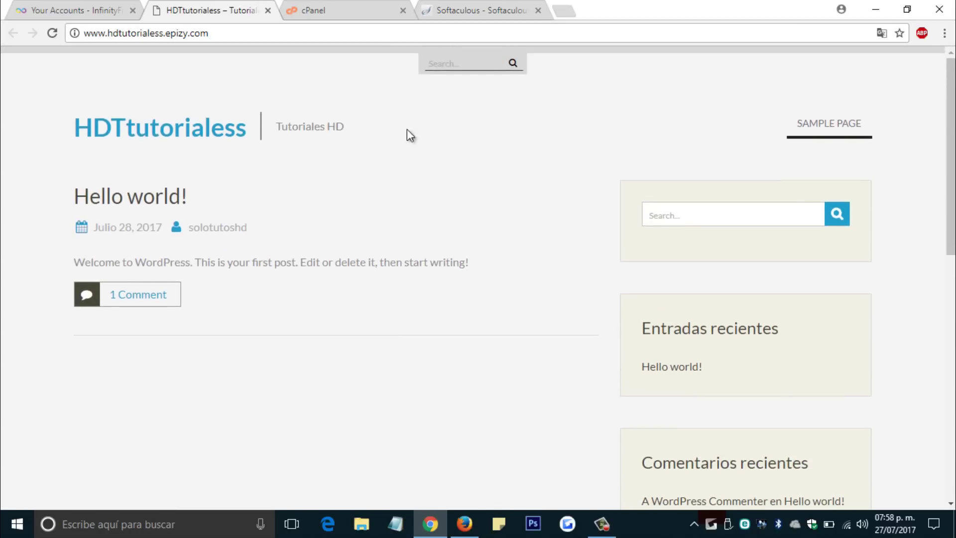
From the Softaculous installation result, open the administrative wp-admin address in a separate tab and switch to it
left_click(471, 6)
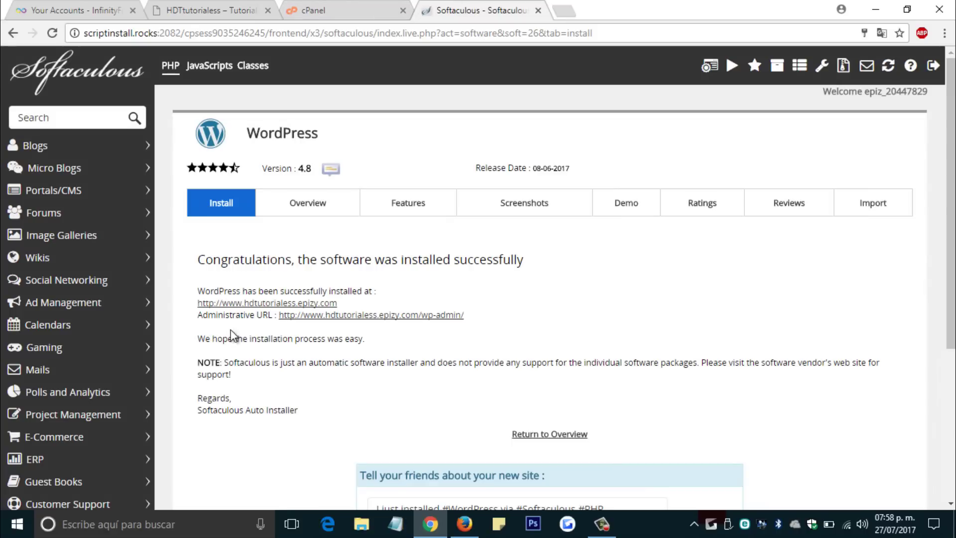
right_click(355, 315)
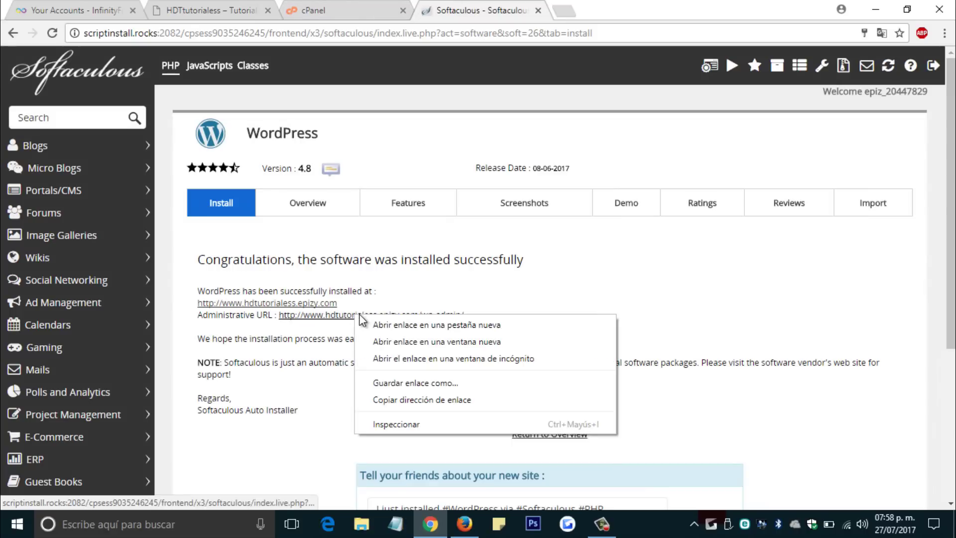
left_click(378, 320)
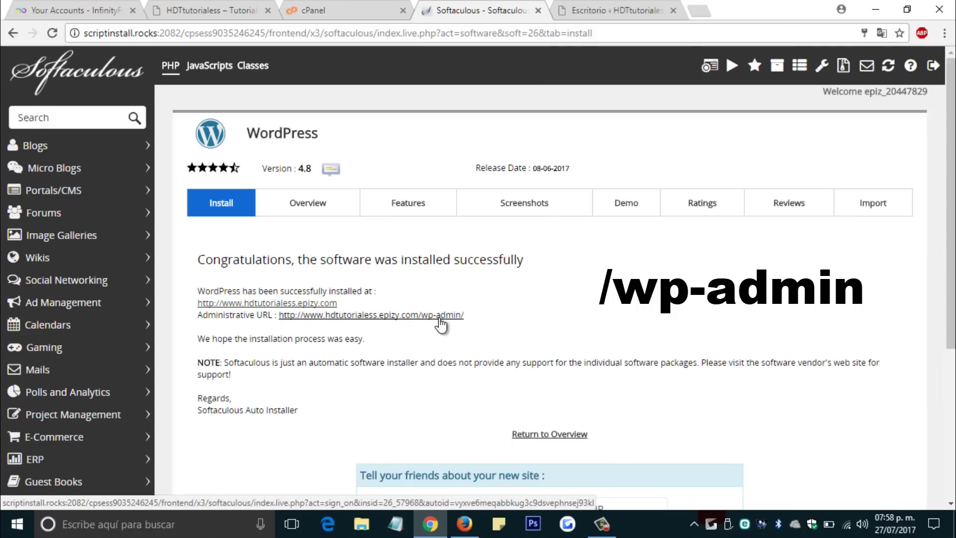
key("ctrl+Tab")
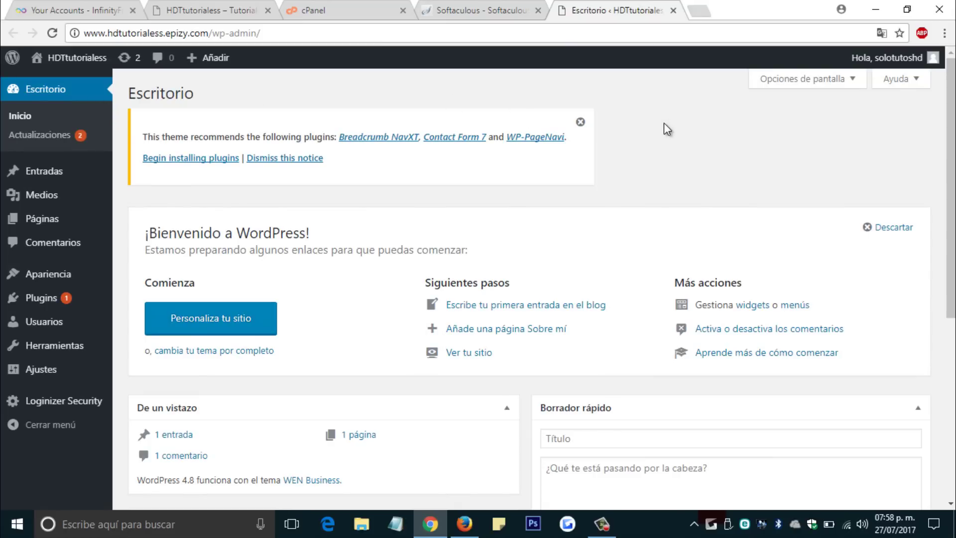
View the installed themes and the catalogue for adding themes, and return to the WordPress dashboard
mouse_move(50, 281)
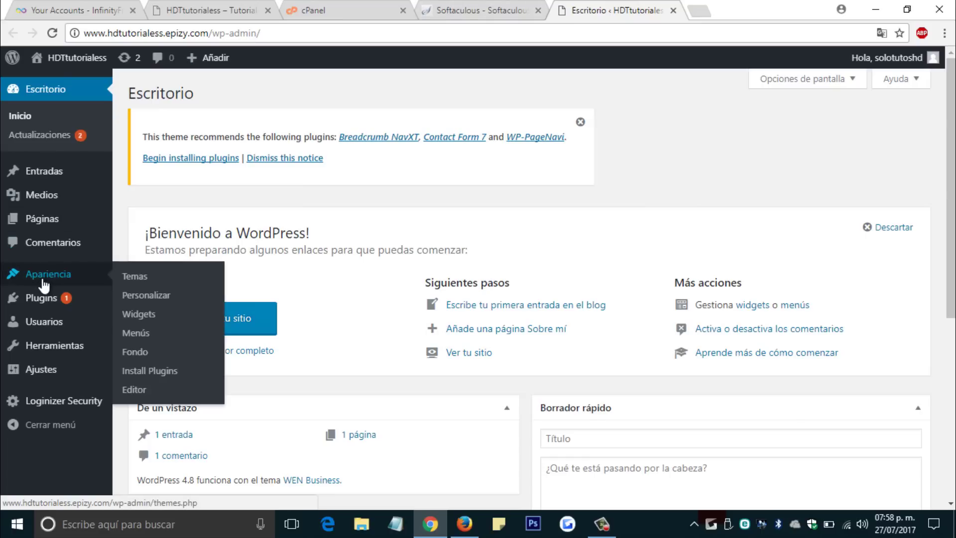
left_click(129, 276)
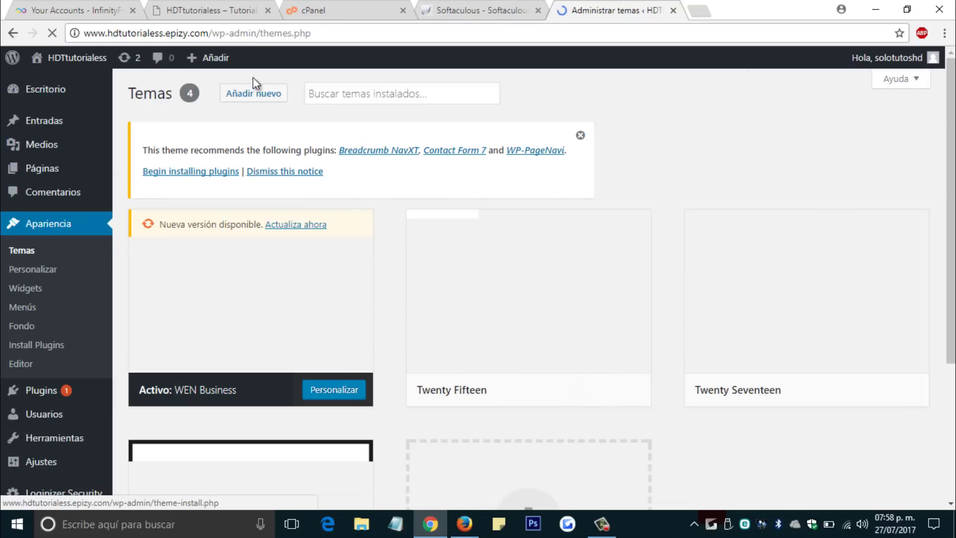
left_click(257, 99)
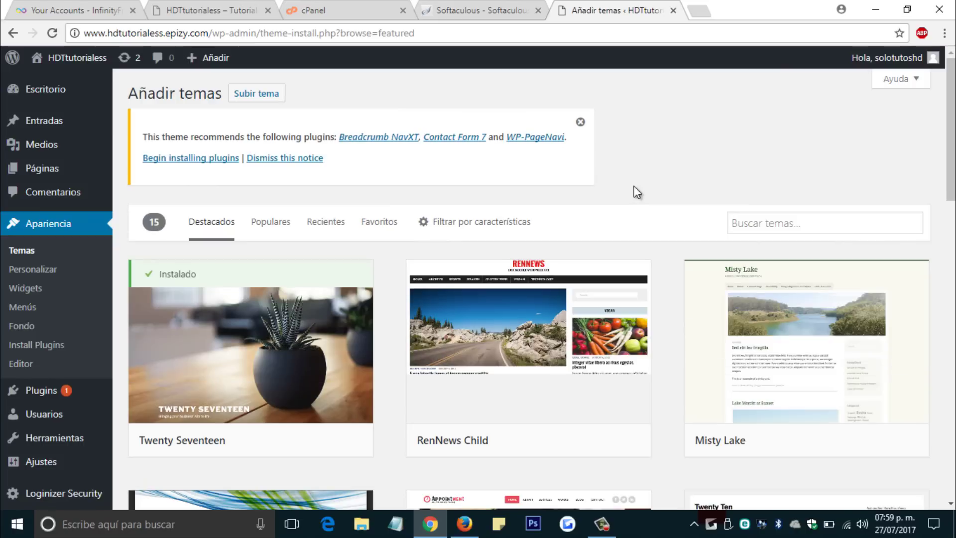
left_click(33, 90)
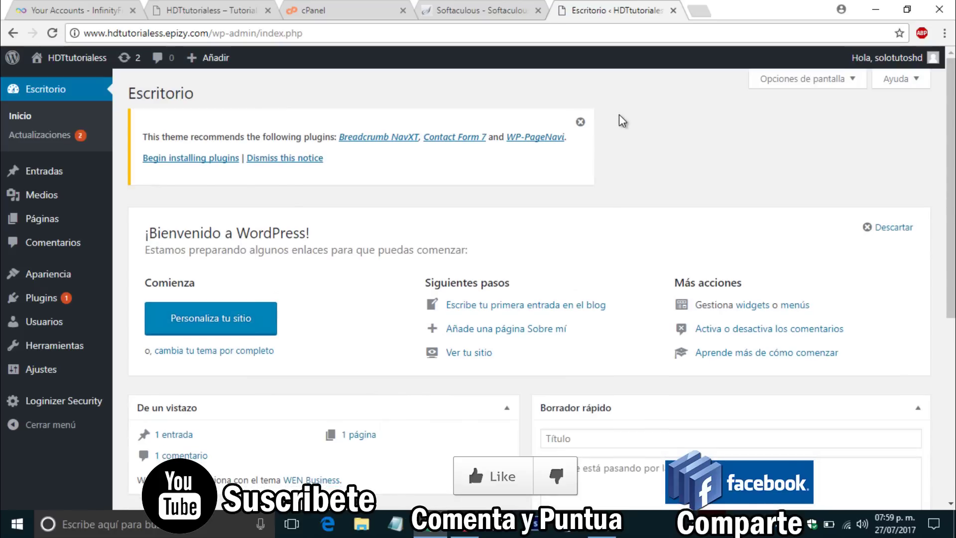
Review the Softaculous installation page and the live website, and return to the WordPress dashboard
left_click(486, 10)
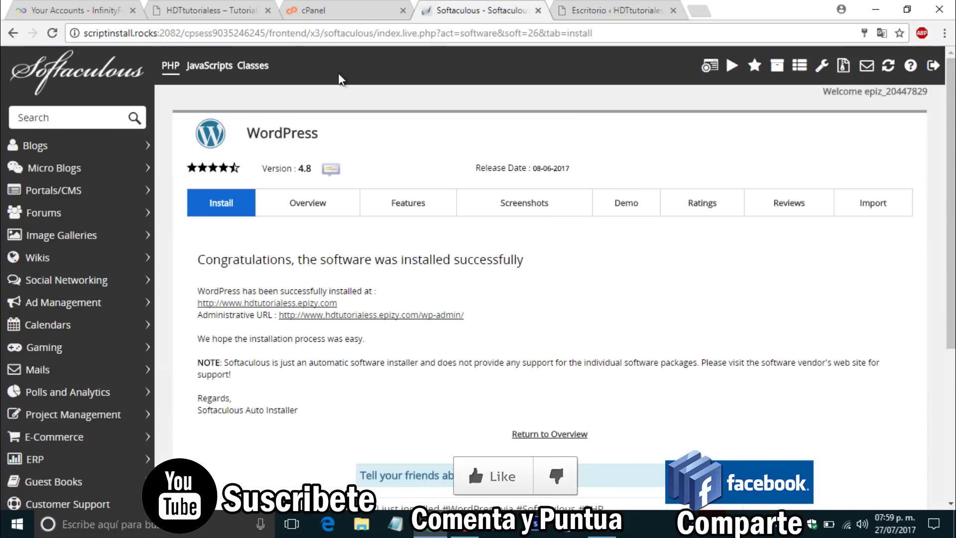
left_click(206, 10)
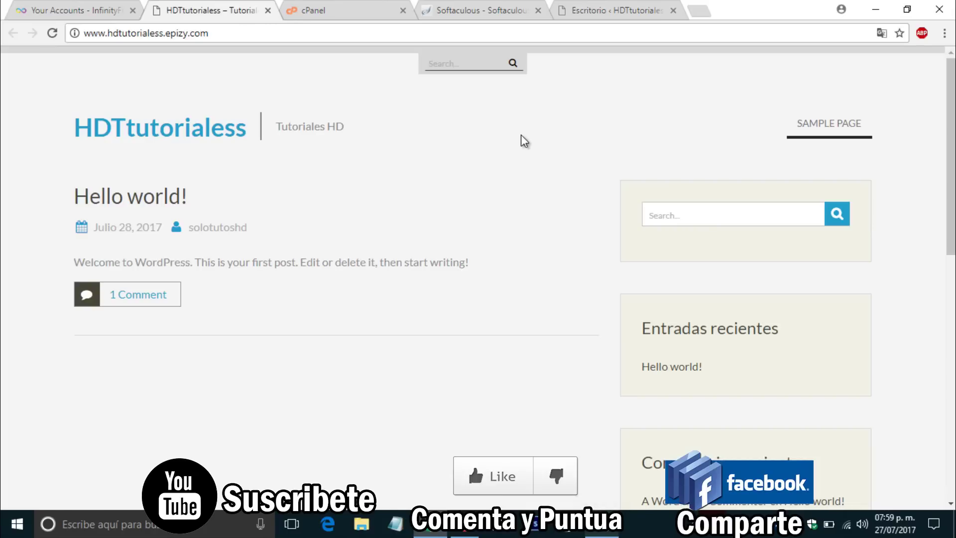
left_click(605, 15)
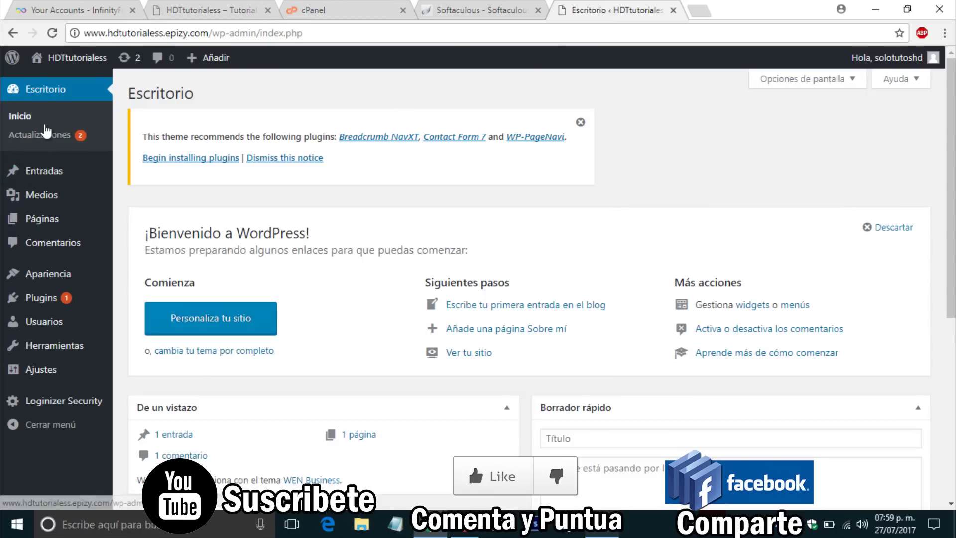